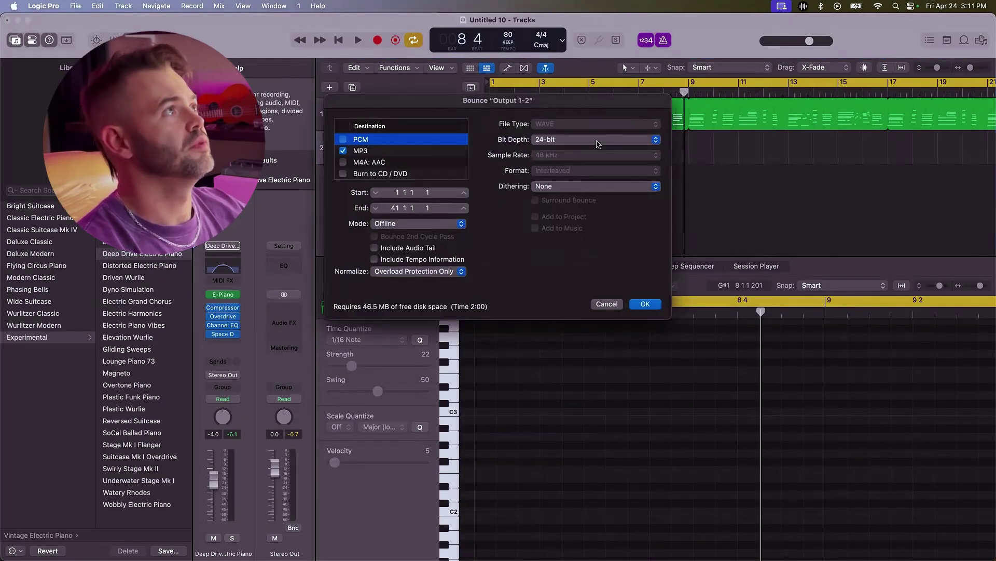
# - Bounce the project offline as an MP3 and save it to the Desktop as Chillhop 1
pyautogui.click(352, 151)
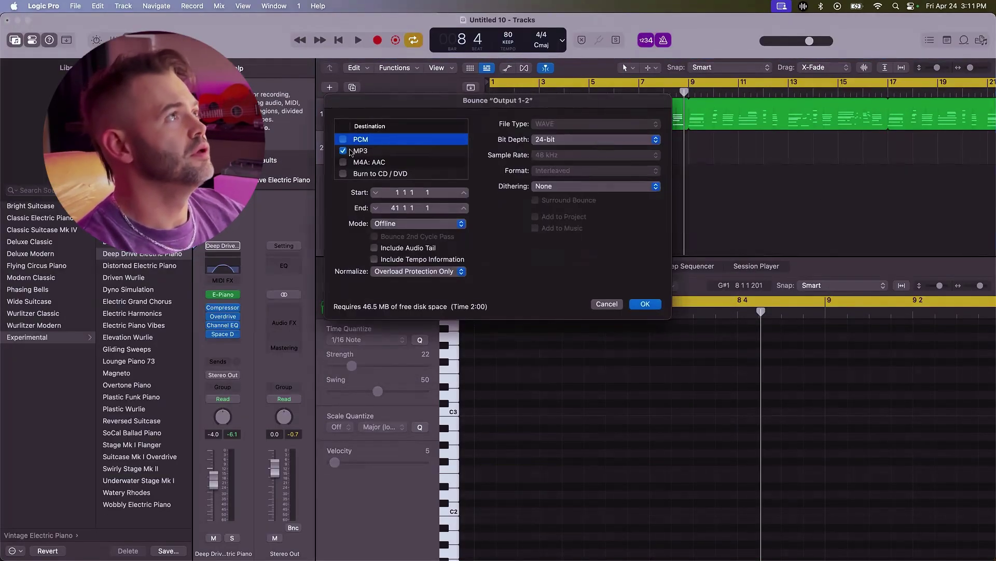
pyautogui.click(356, 152)
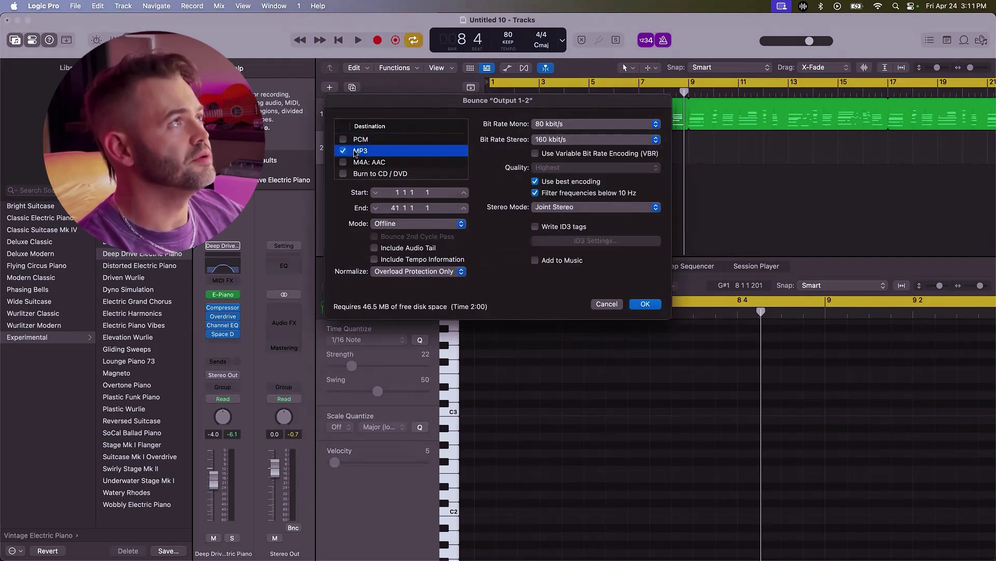
pyautogui.click(643, 304)
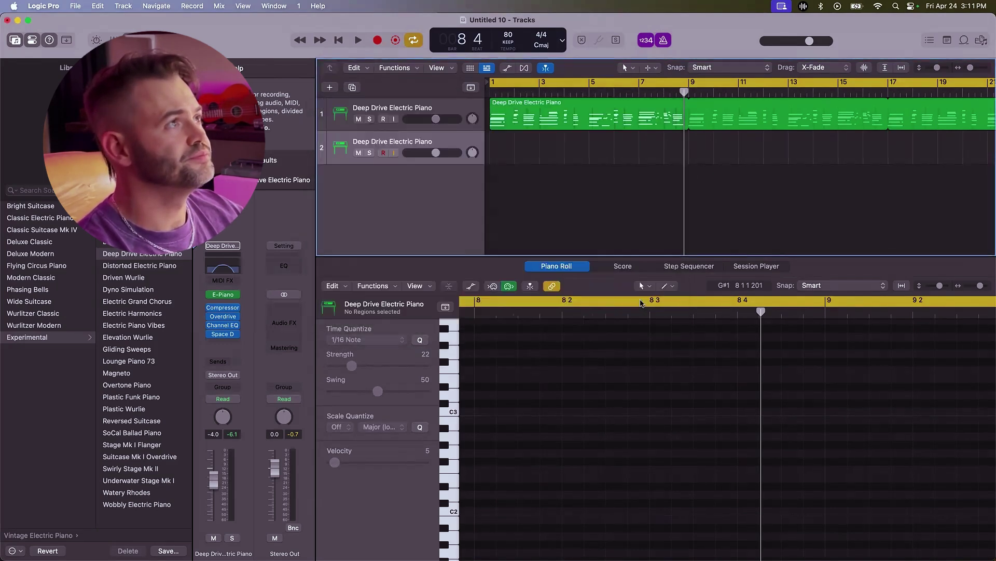
pyautogui.press('Return')
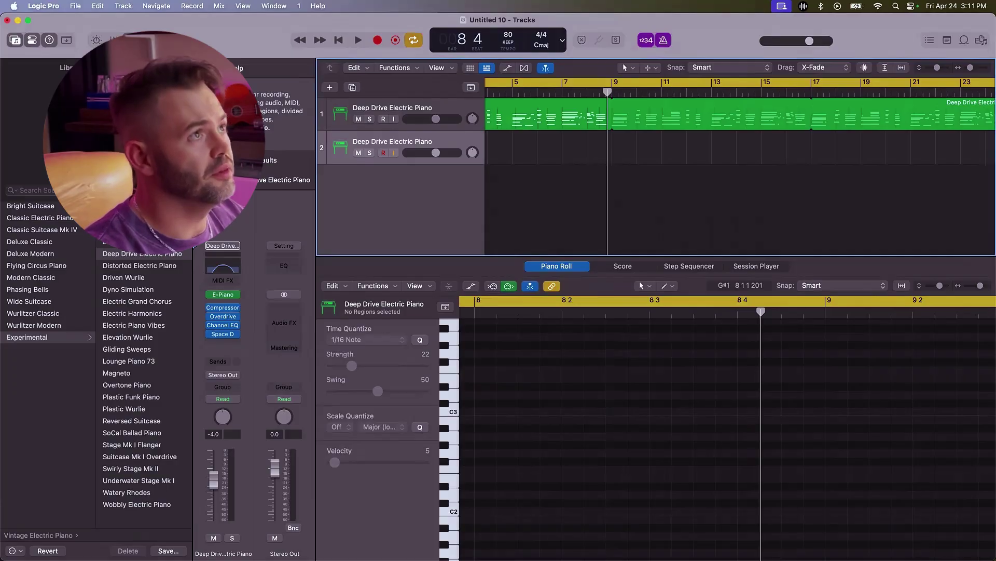
# - Switch to BandM8 in Chrome and attach Chillhop 1.mp3 from the Desktop to the chat
pyautogui.press('super+Tab')
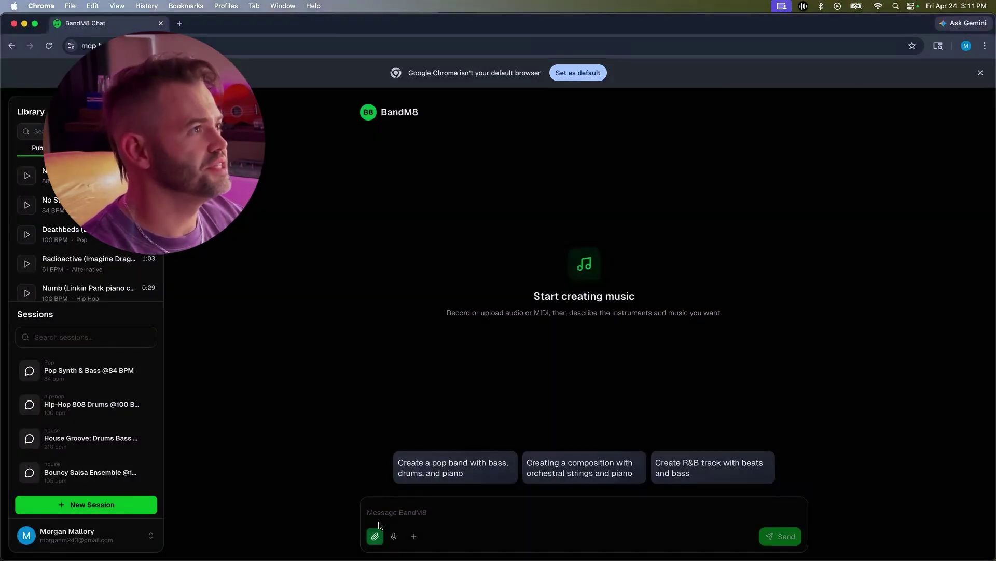
pyautogui.click(375, 535)
pyautogui.click(400, 226)
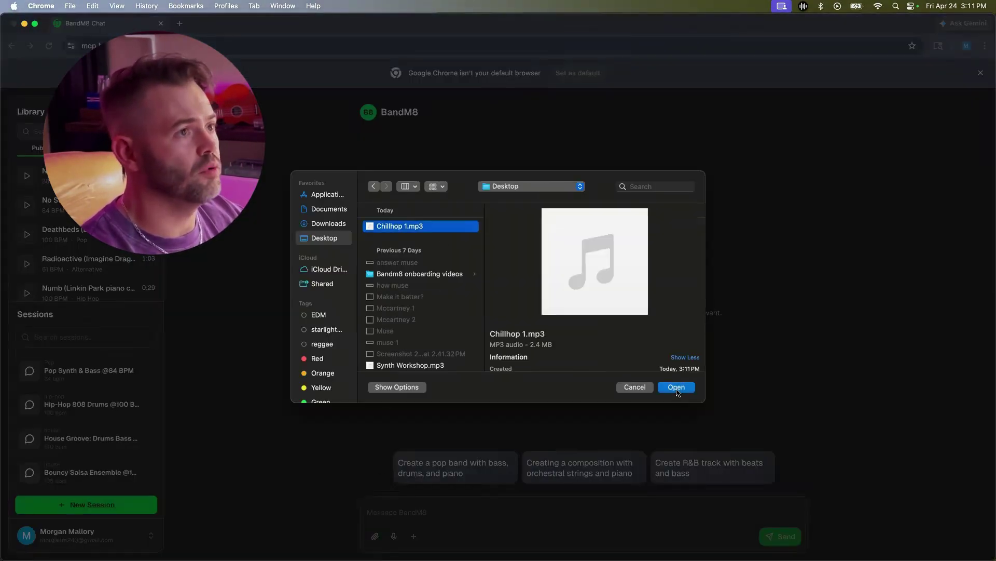
pyautogui.click(676, 387)
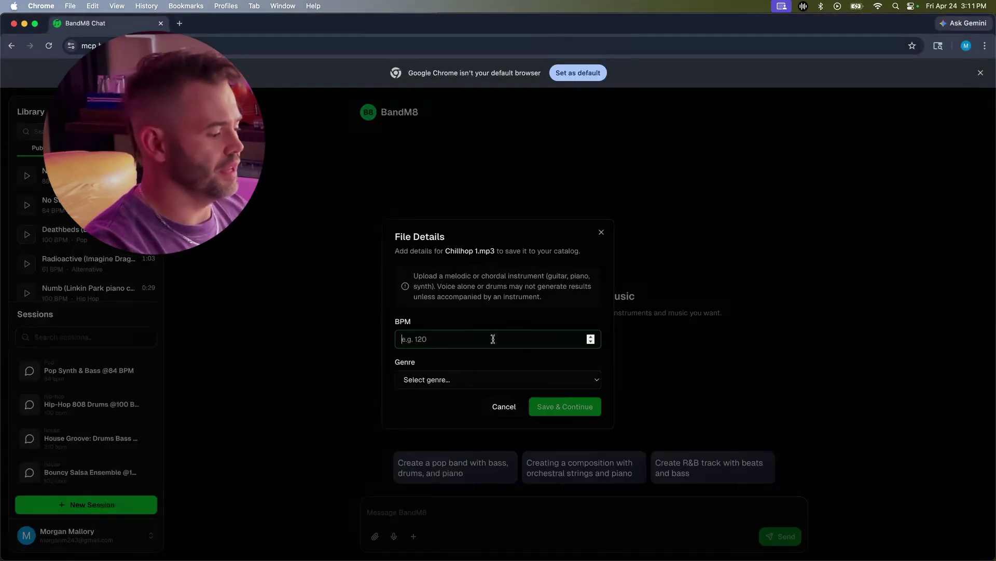
# - Set the uploaded file's BPM to 80 and its genre to R&B, and save the details
pyautogui.write('80')
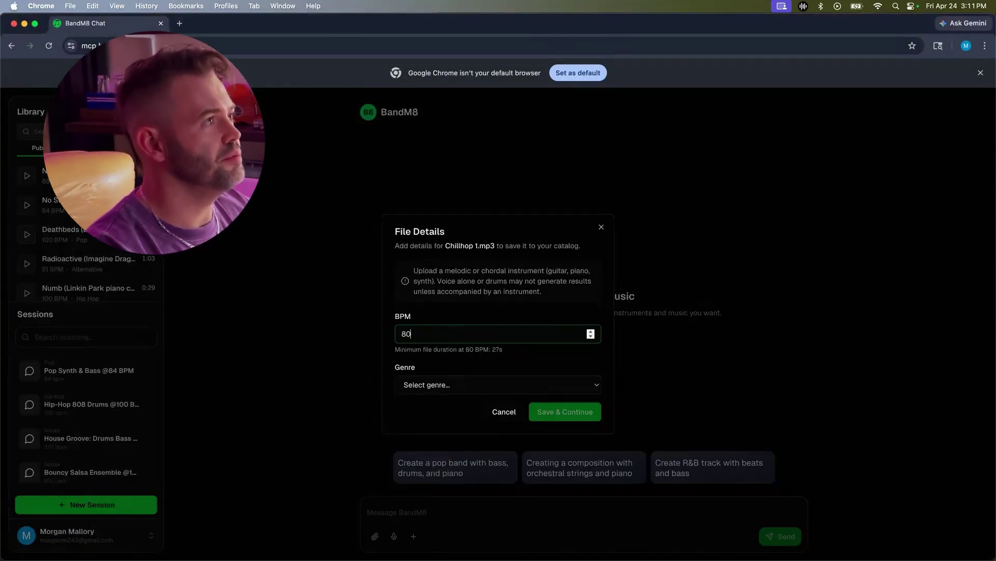
pyautogui.click(420, 390)
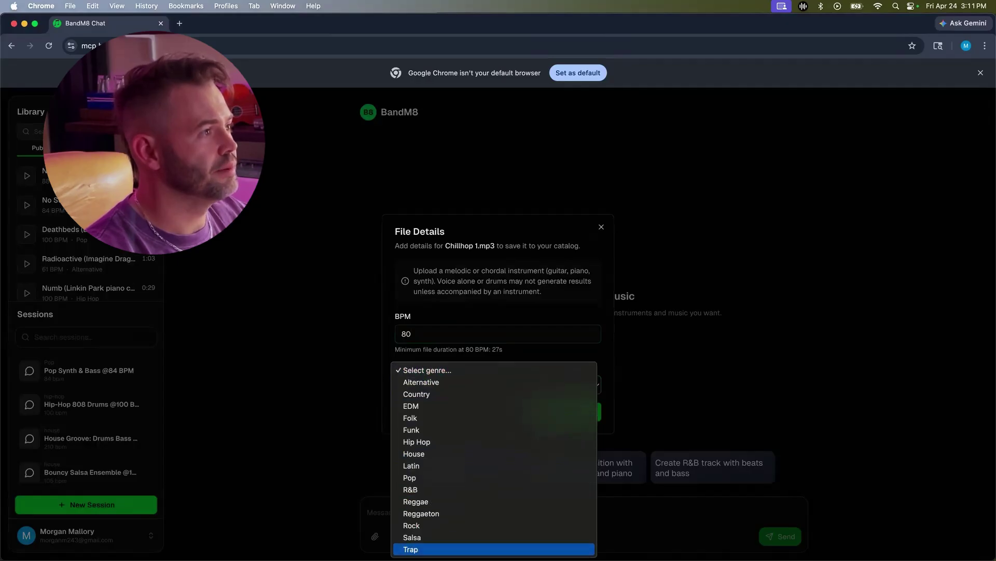
pyautogui.click(437, 489)
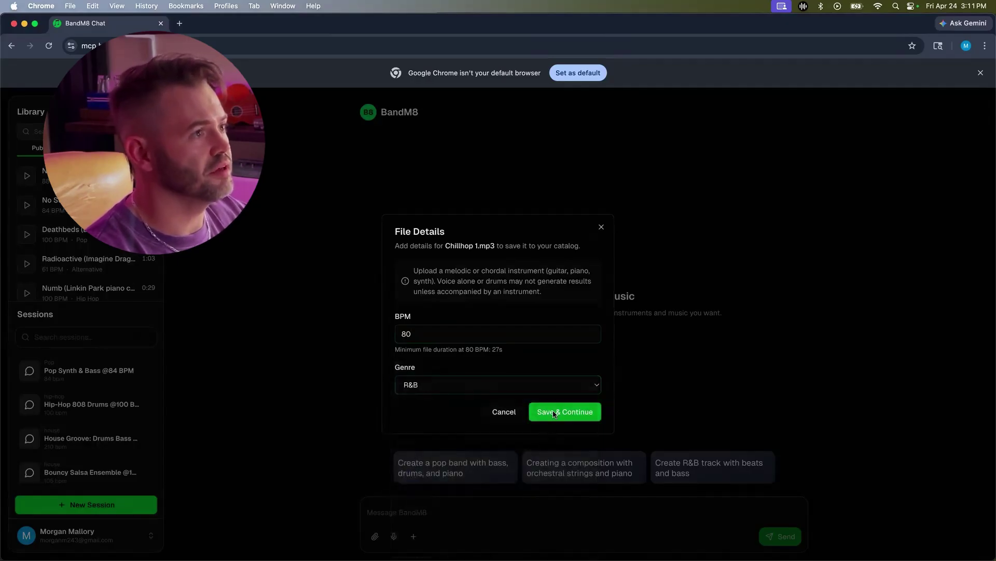
pyautogui.click(555, 413)
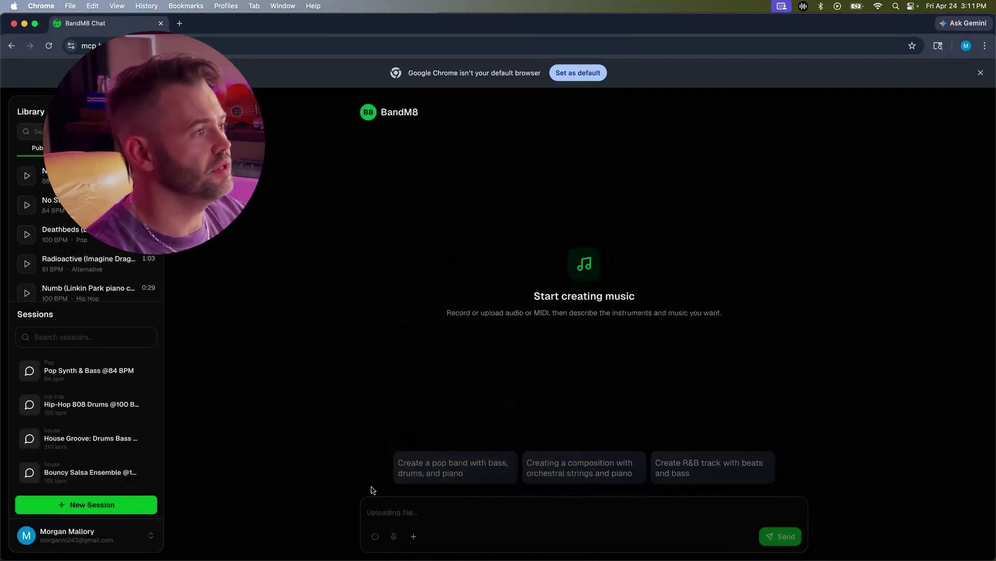
# - Begin the prompt with "looking for a relaxed, chillhop vibe. Lit candles, keep the bass simple with a slight groove and swing"
pyautogui.write('looking for a')
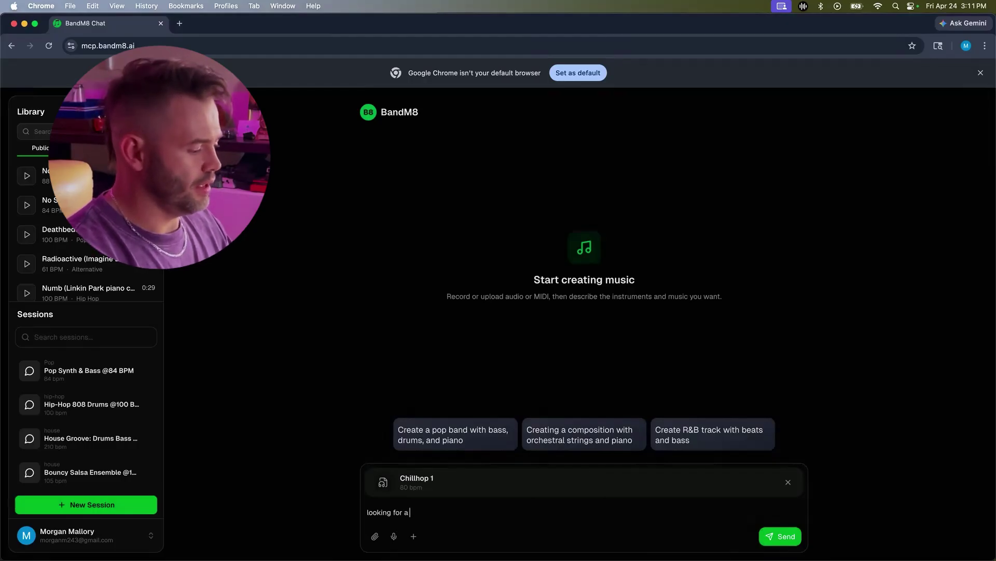
pyautogui.write(' relaxed,')
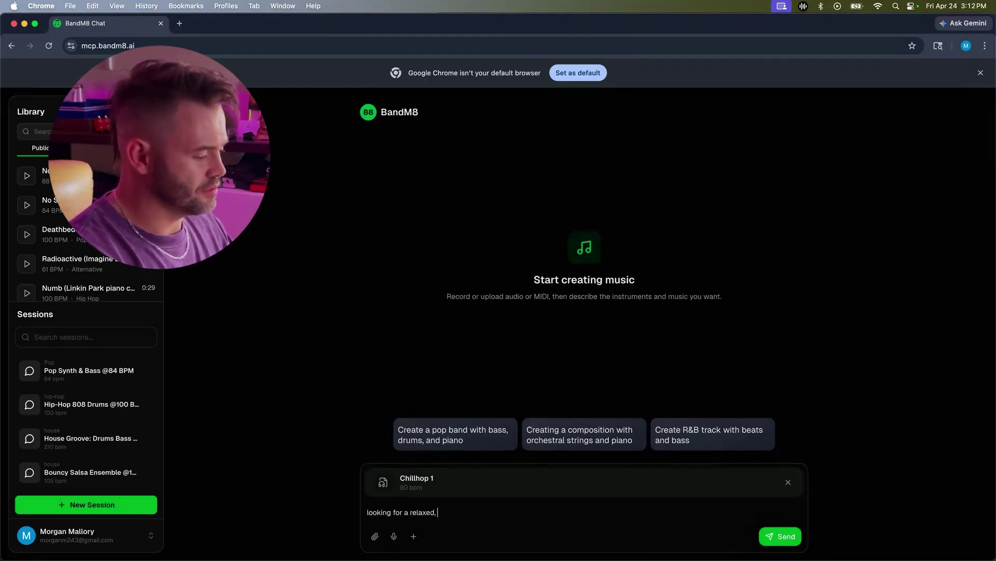
pyautogui.write(' chillhop vibe.')
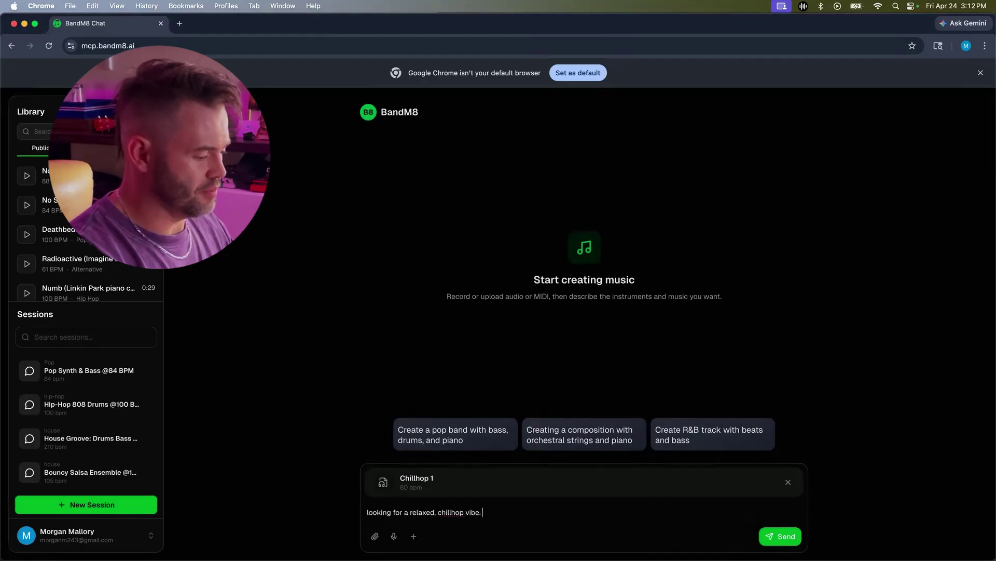
pyautogui.write(' Lit candles, keep the ')
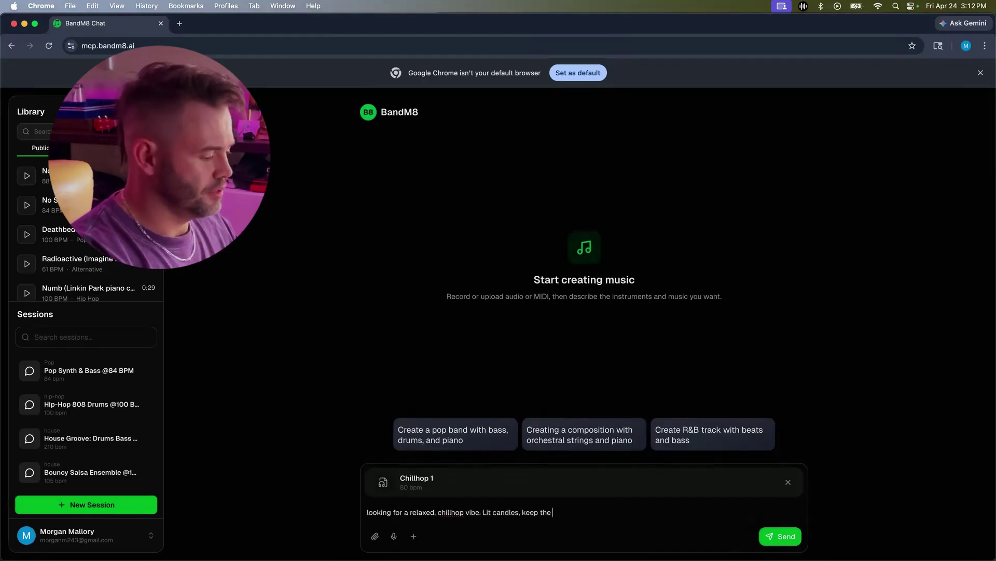
pyautogui.write('bass simpokle')
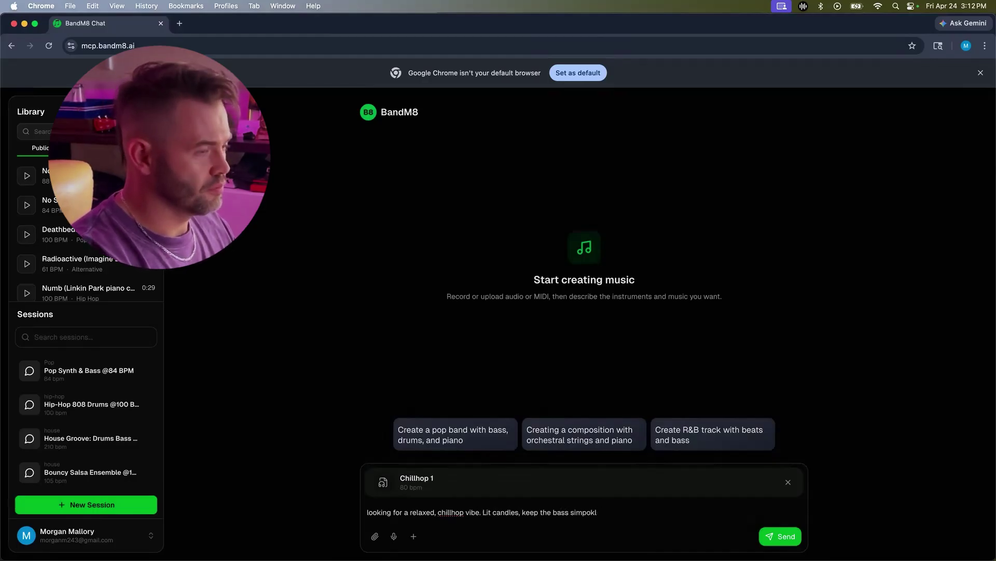
pyautogui.press('BackSpace')
pyautogui.press('BackSpace')
pyautogui.press('BackSpace')
pyautogui.write('le with a slight ')
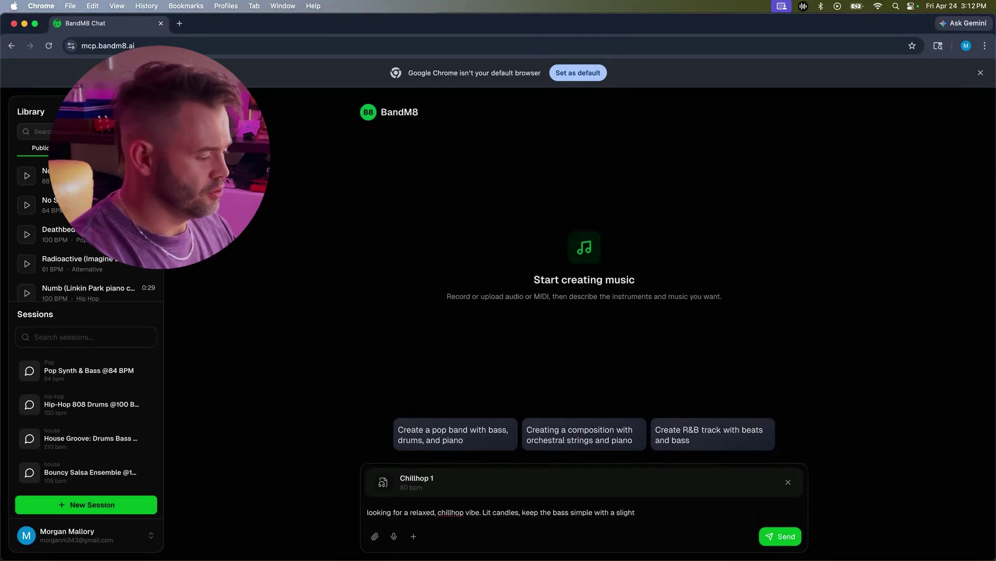
pyautogui.write('groove and swing')
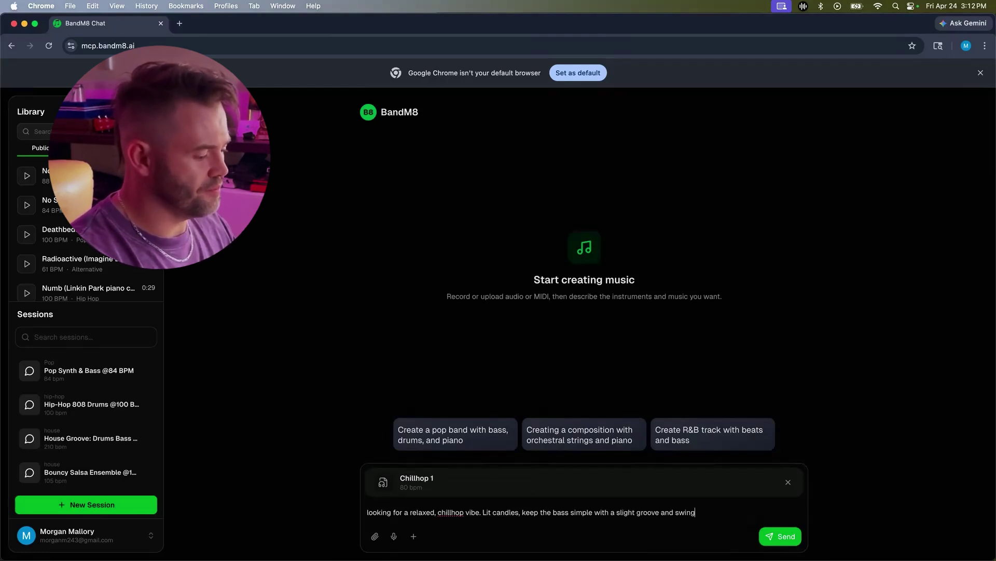
# - Add "Drums need to be a sparse hip hop groove" to the prompt, correcting the misspelled "sparse"
pyautogui.write('. Drums need to be')
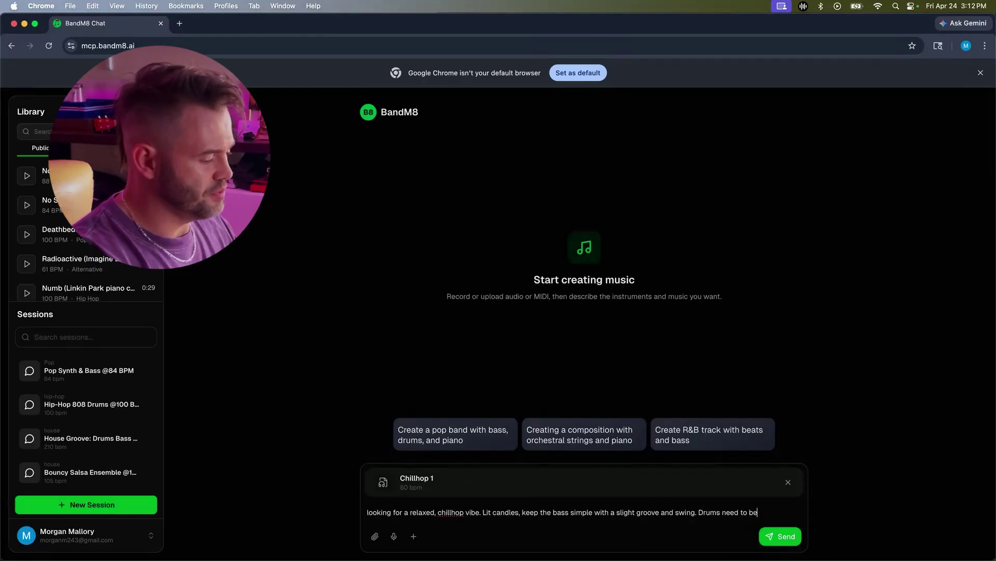
pyautogui.write(' a s')
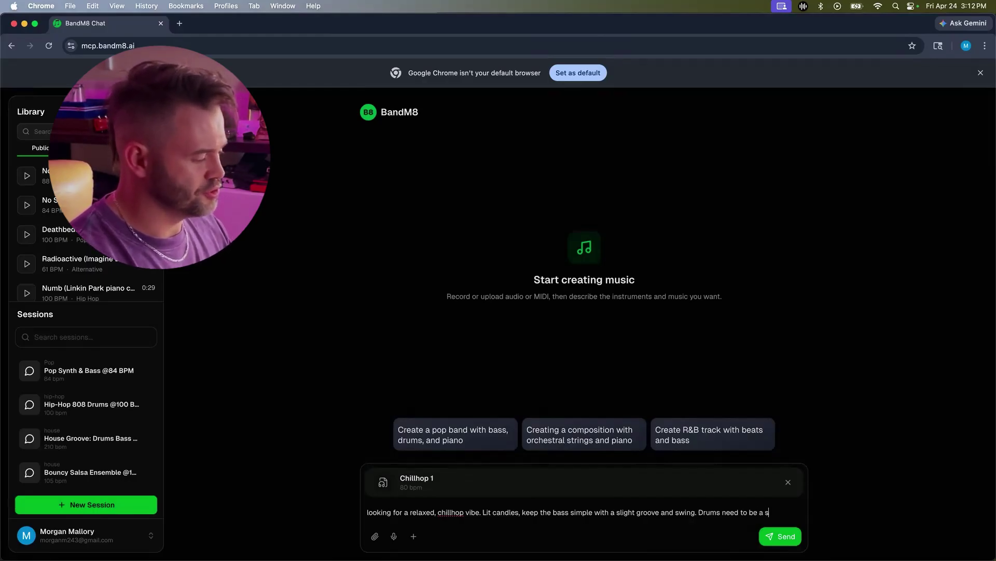
pyautogui.write('poarse hip hop')
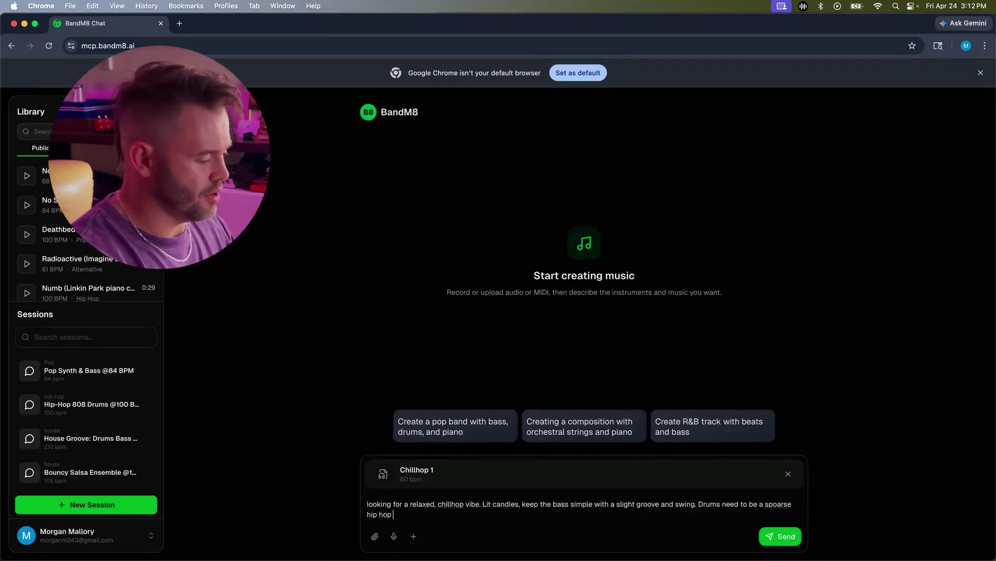
pyautogui.write(' groove')
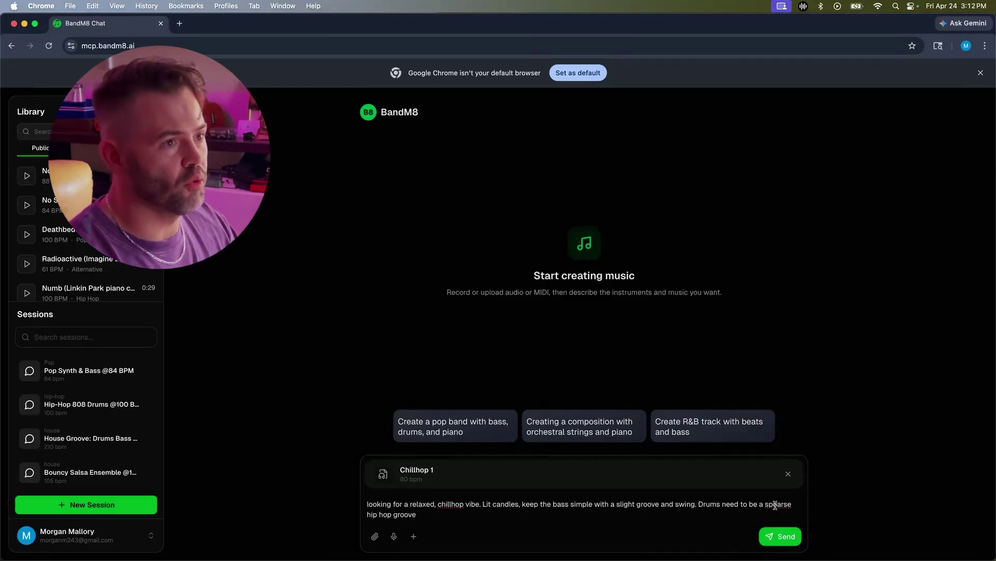
pyautogui.click(775, 505)
pyautogui.press('BackSpace')
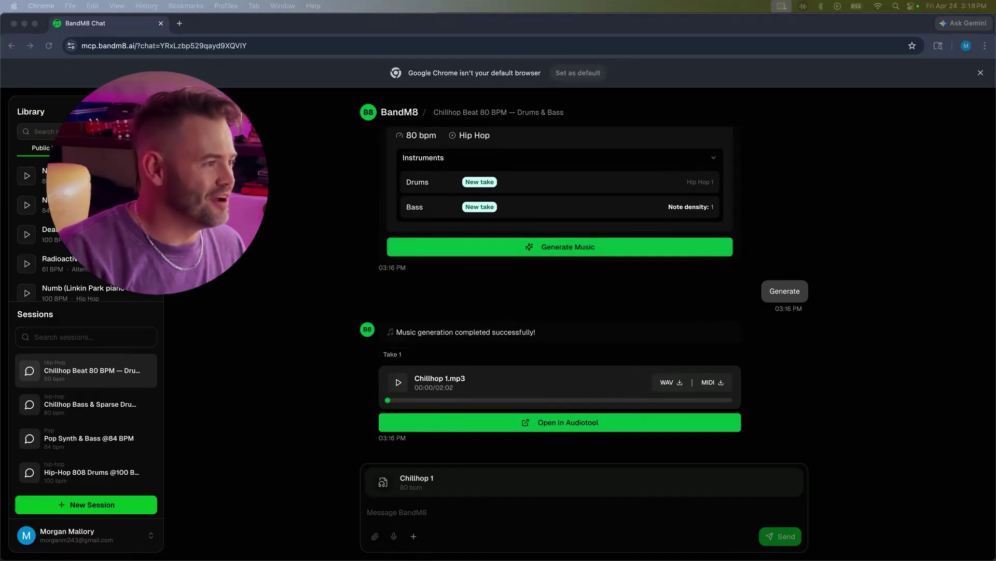
# - Send a chat message saying the bass is perfect, asking to keep take four and add some strings
pyautogui.click(341, 404)
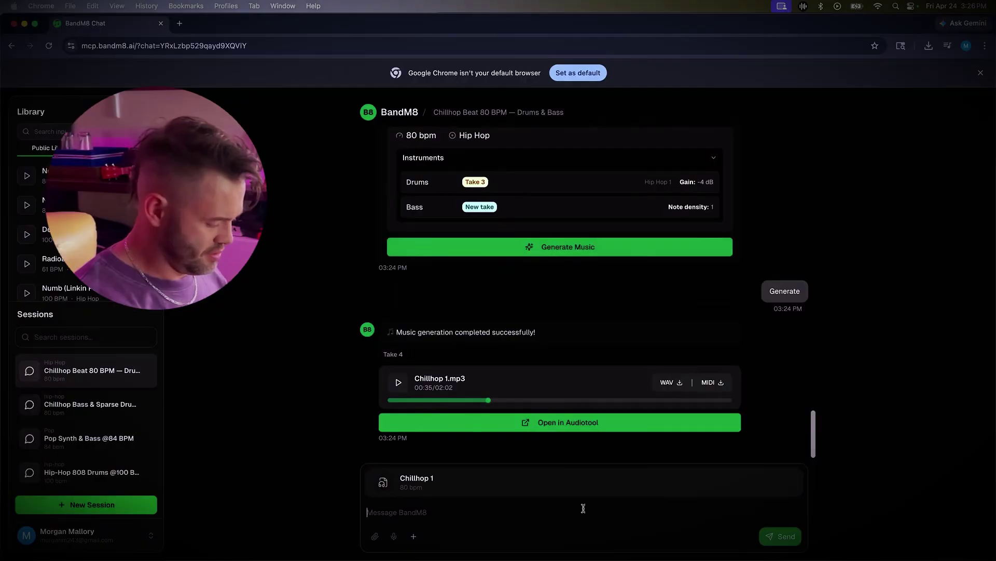
pyautogui.write('Bass is p')
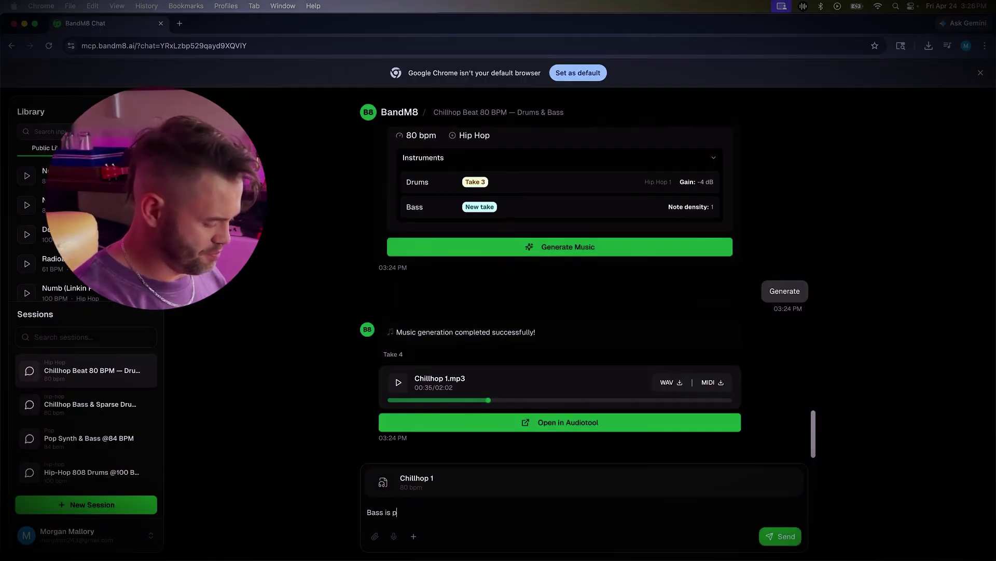
pyautogui.write('erfect. KLeep')
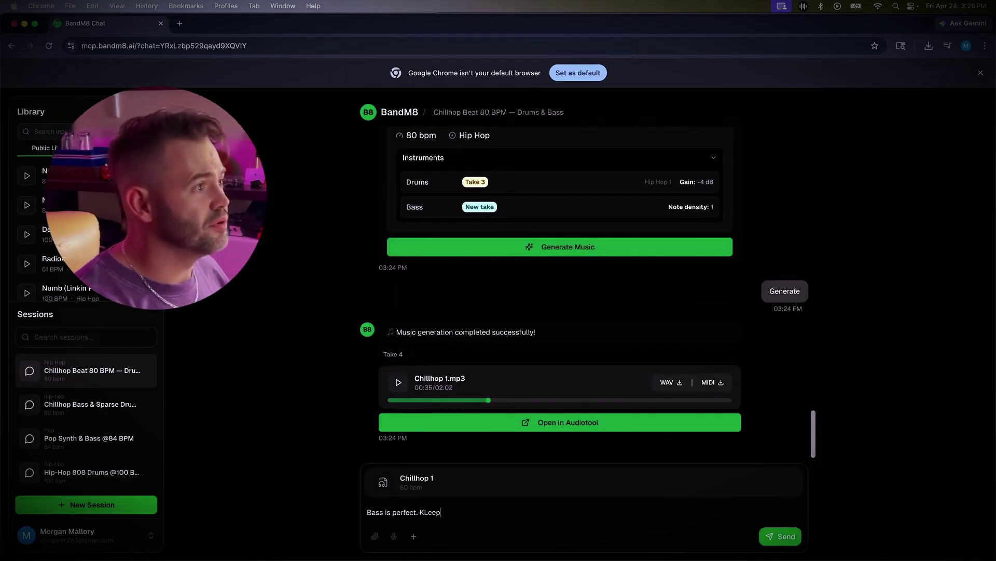
pyautogui.press('BackSpace')
pyautogui.press('BackSpace')
pyautogui.press('BackSpace')
pyautogui.press('BackSpace')
pyautogui.write('eep take four. Le')
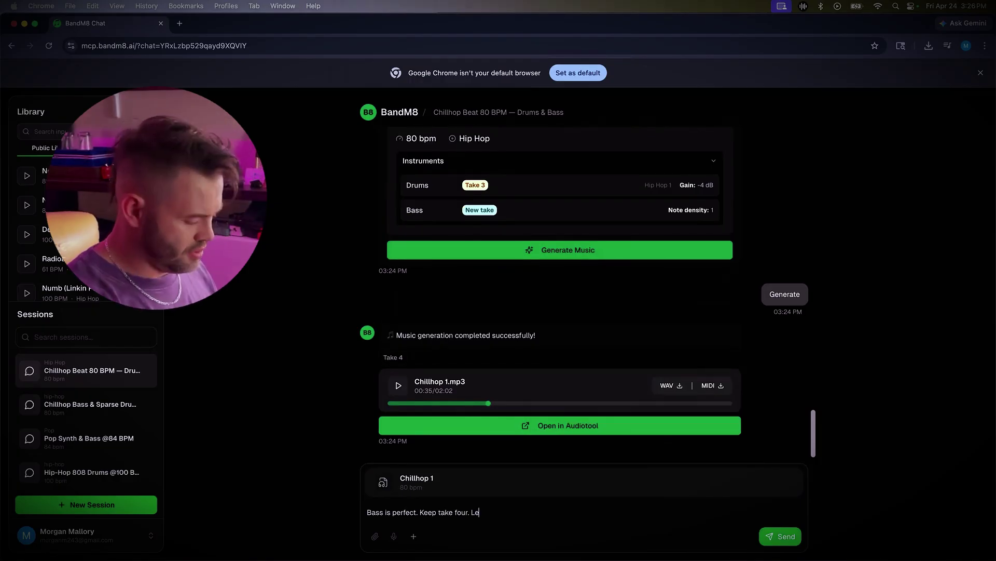
pyautogui.write('ts add some str')
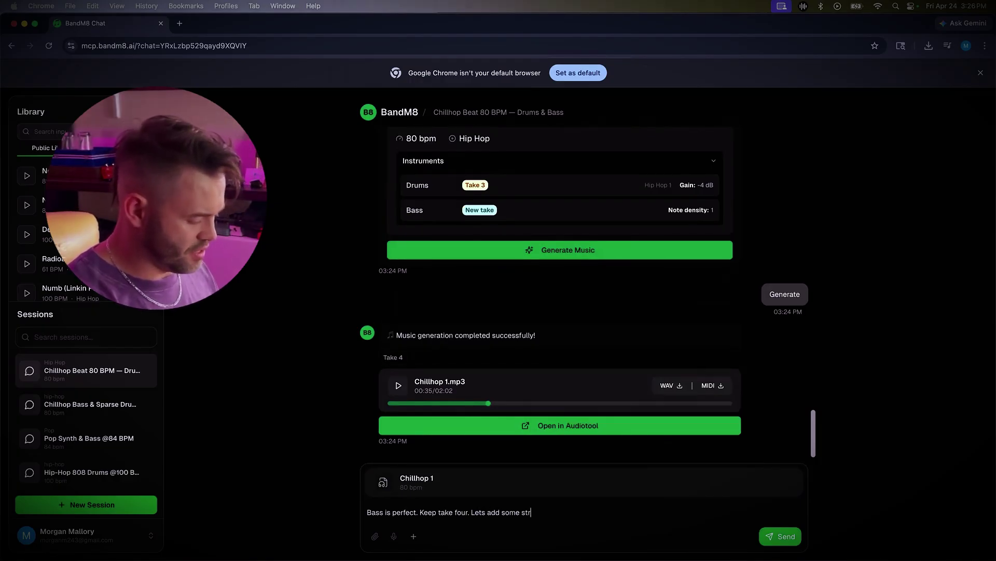
pyautogui.write('ing')
pyautogui.press('Return')
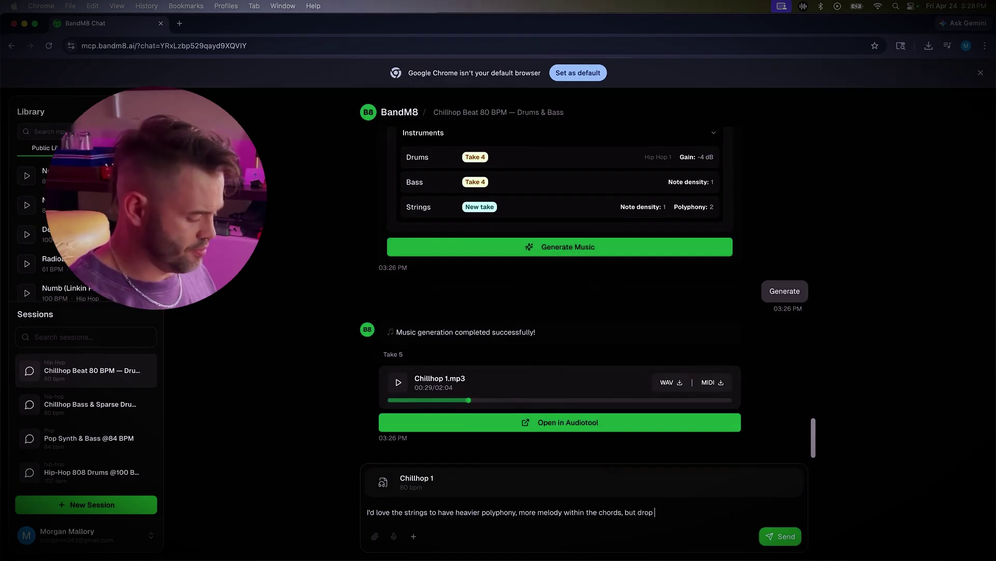
# - Request strings with heavier polyphony, more melody and less density, pedalling some notes while moving others, and play take 8
pyautogui.write('densi')
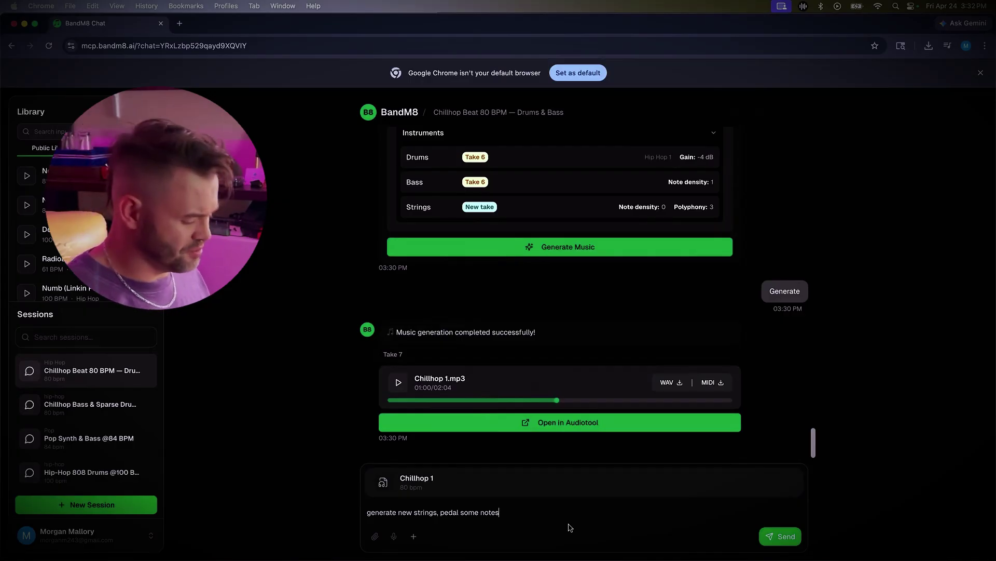
pyautogui.write('while moving others')
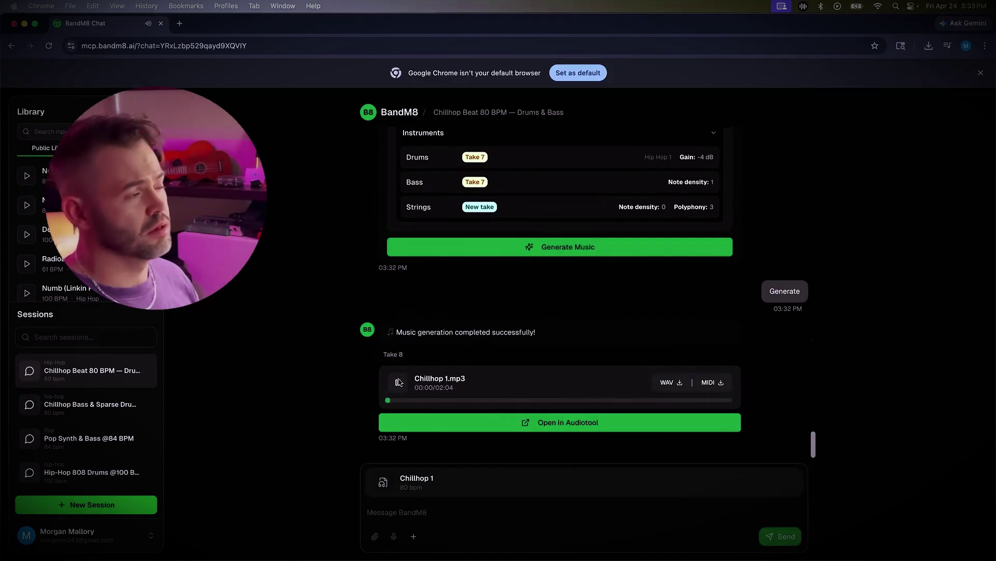
pyautogui.click(398, 382)
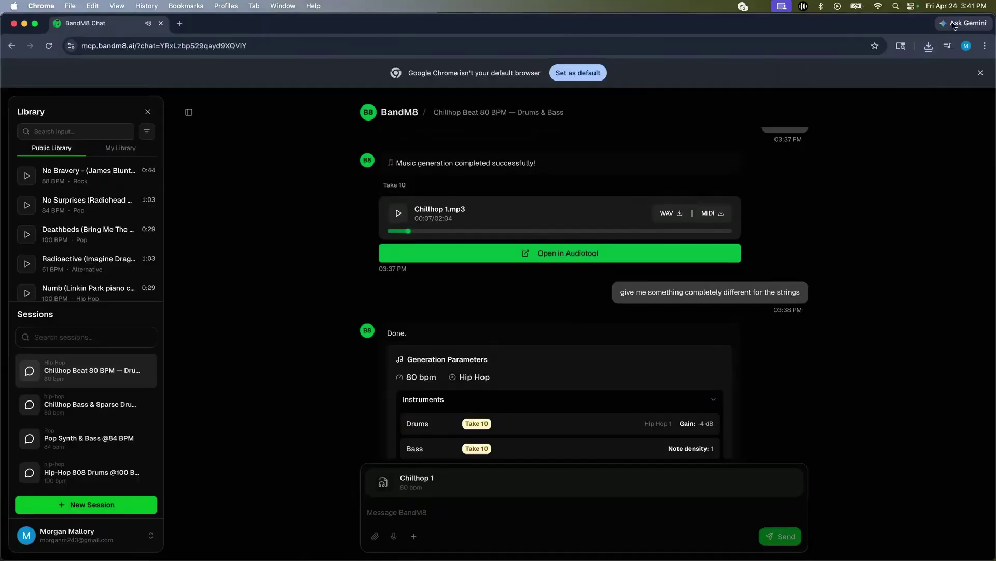
# - Locate the downloaded files in Finder and import Take 3 chillhop bass.mid into the Logic Pro project at bar 1 below track 2
pyautogui.click(929, 46)
pyautogui.click(902, 91)
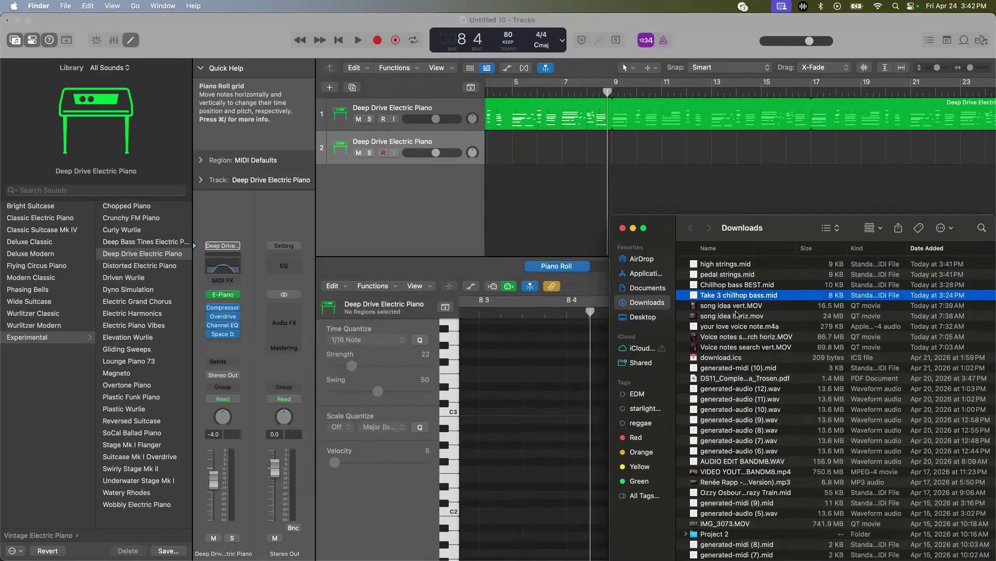
pyautogui.moveTo(733, 300); pyautogui.dragTo(491, 180)
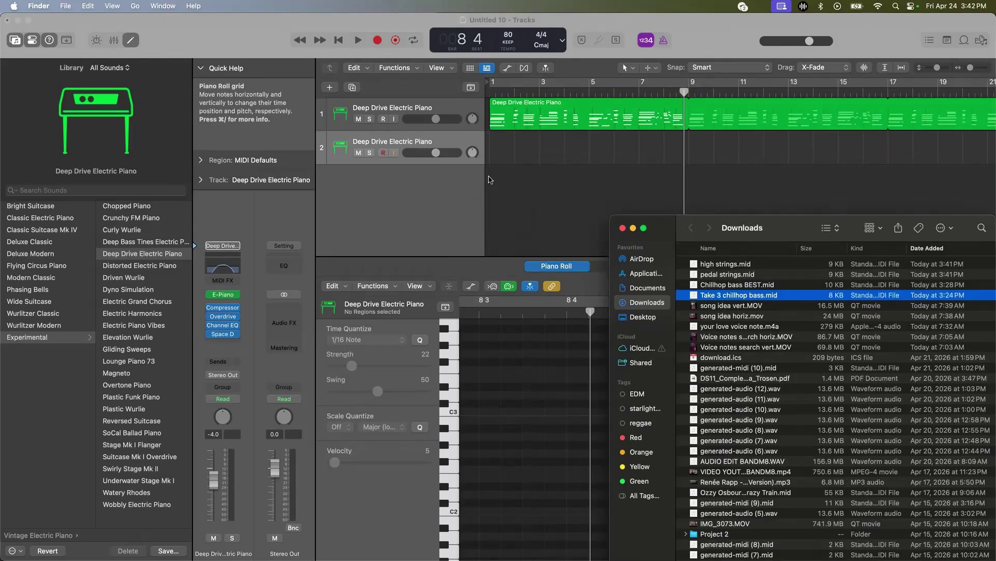
pyautogui.scroll(-1, 498, 179)
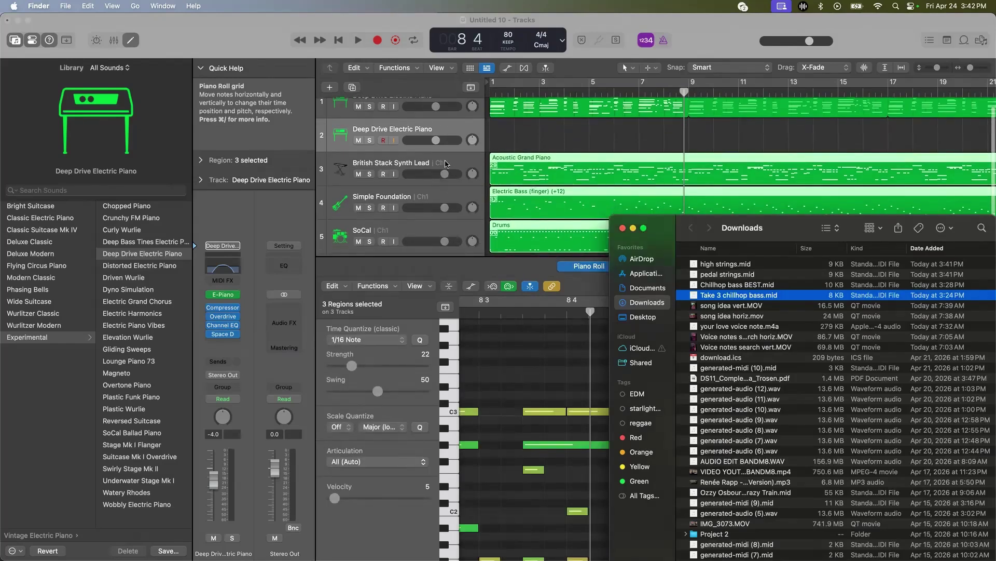
# - Replace the Electric Bass (finger) track's sound with the Roots Upright patch from the Library and solo it for playback
pyautogui.click(445, 164)
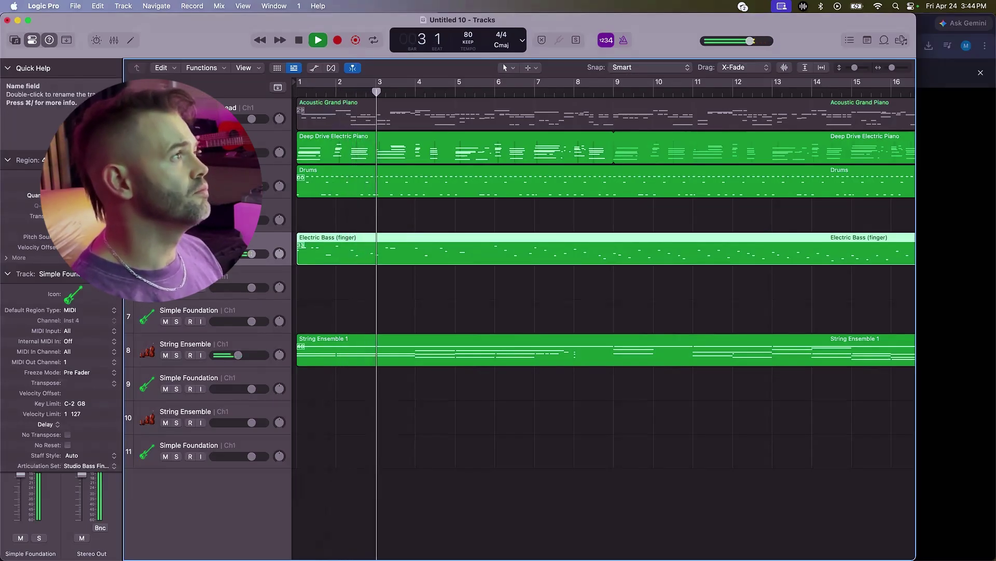
pyautogui.press('space')
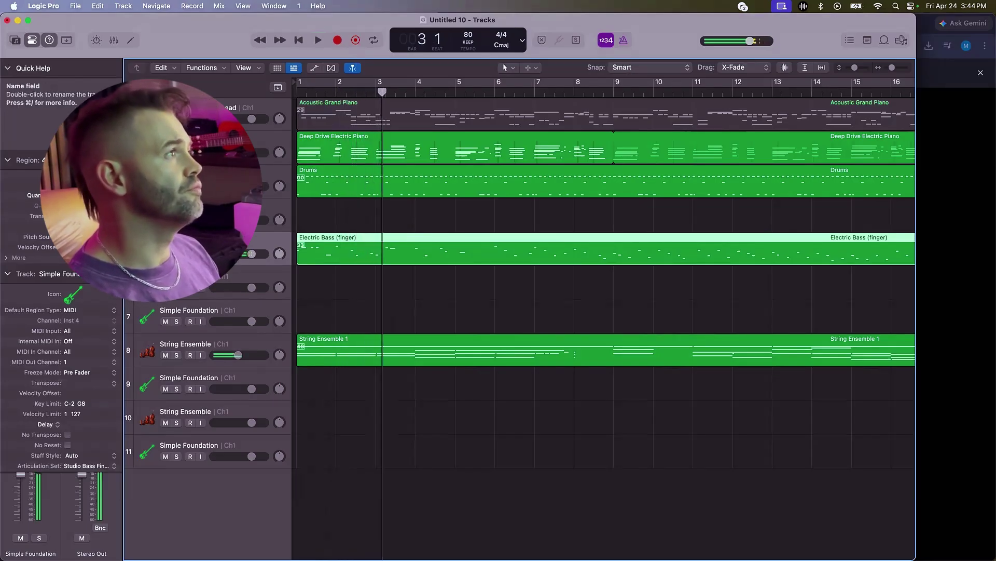
pyautogui.click(14, 41)
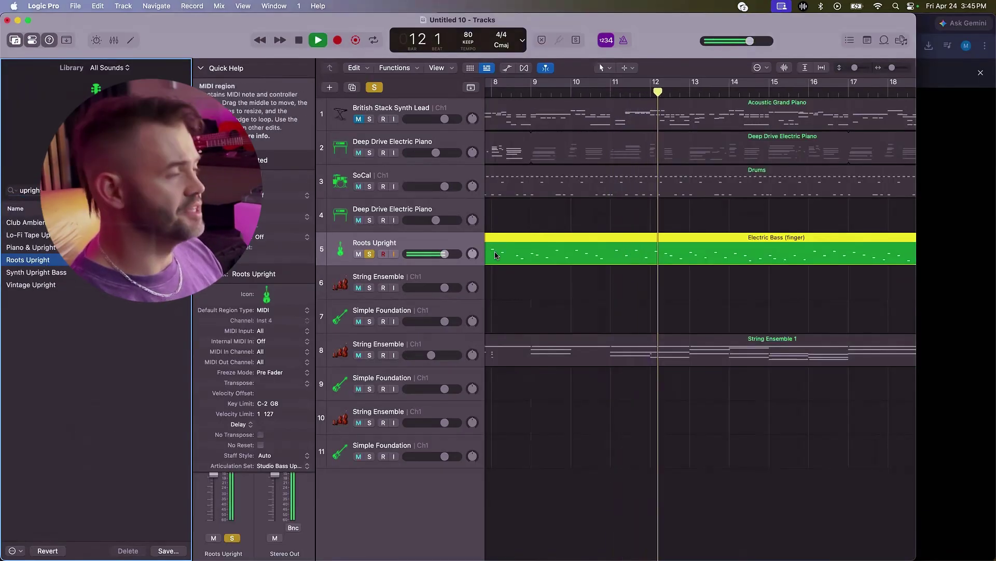
pyautogui.press('space')
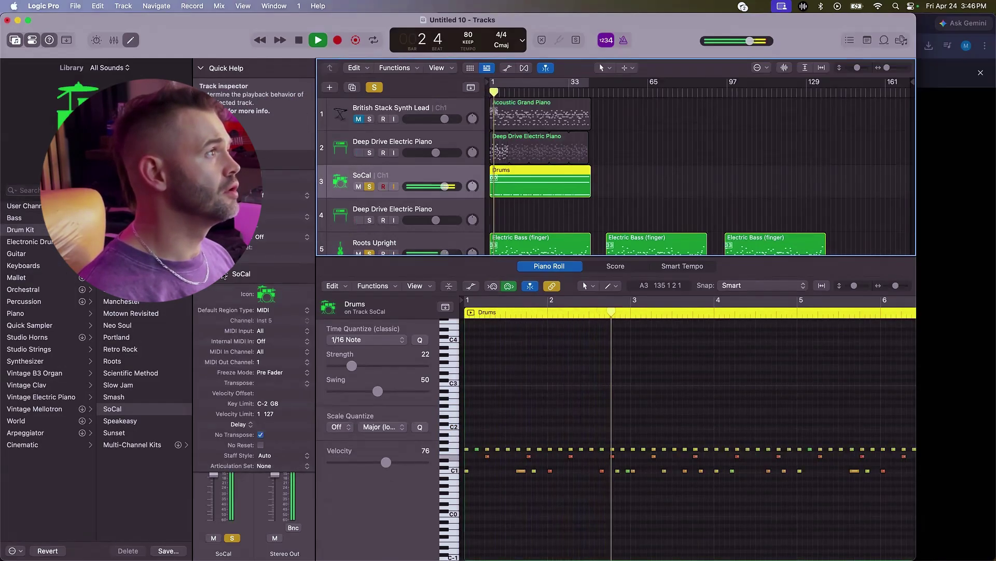
# - Load the Hip Hop Kit.sf2 setting into the Sampler on the SoCal drum track and lower the track's volume slightly
pyautogui.click(218, 274)
pyautogui.click(224, 307)
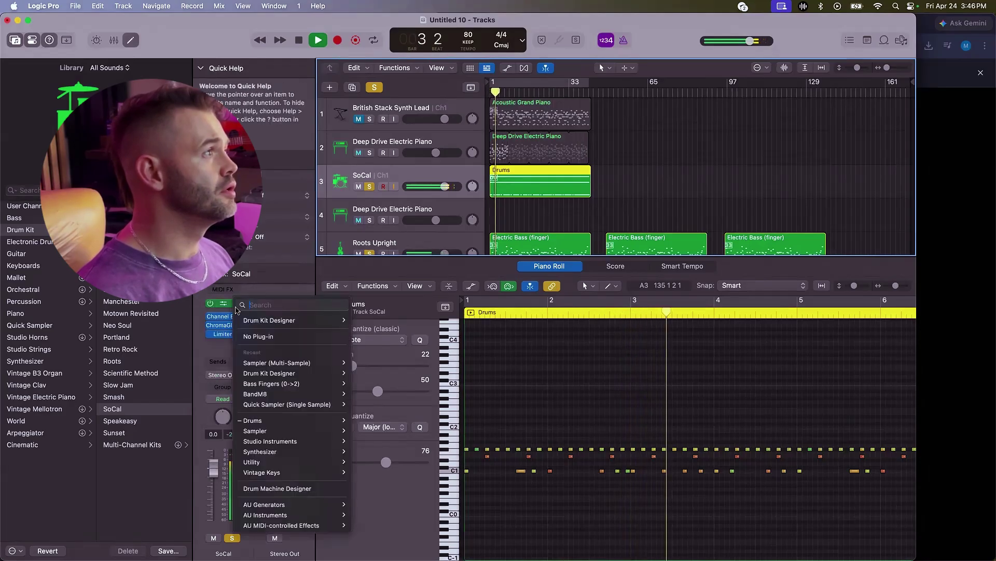
pyautogui.click(223, 306)
pyautogui.click(223, 306)
pyautogui.click(414, 161)
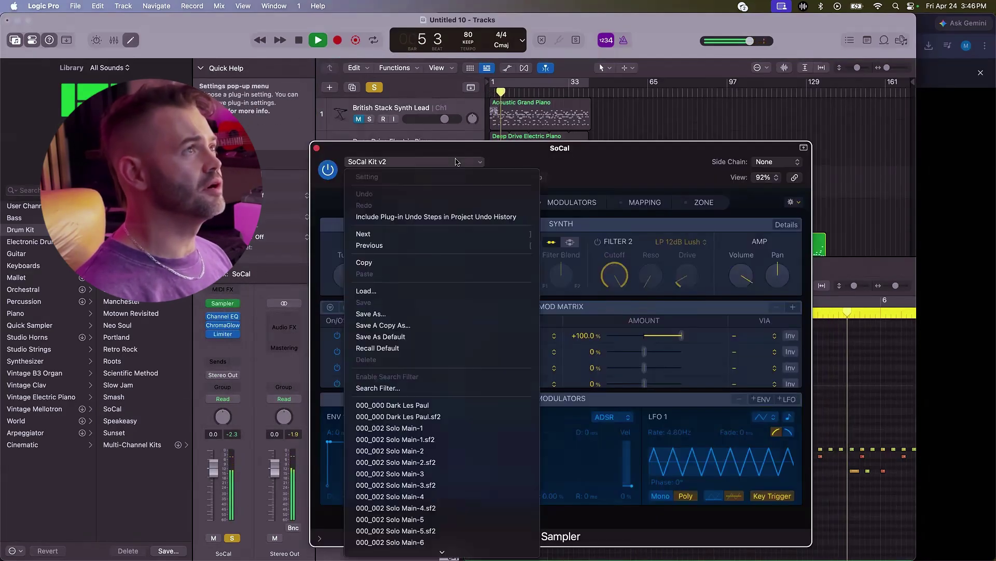
pyautogui.scroll(-5, 459, 499)
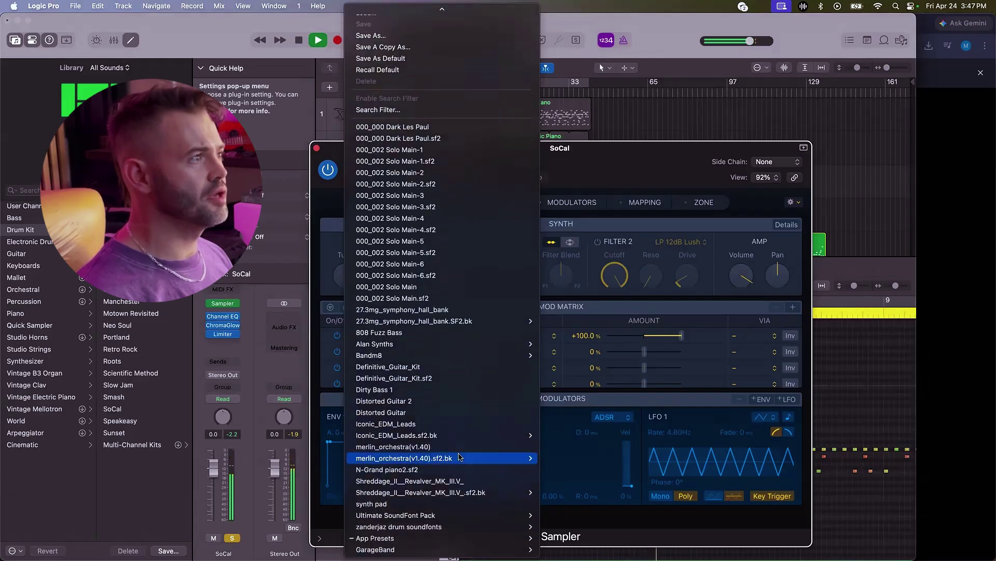
pyautogui.moveTo(527, 496)
pyautogui.moveTo(571, 477)
pyautogui.click(644, 385)
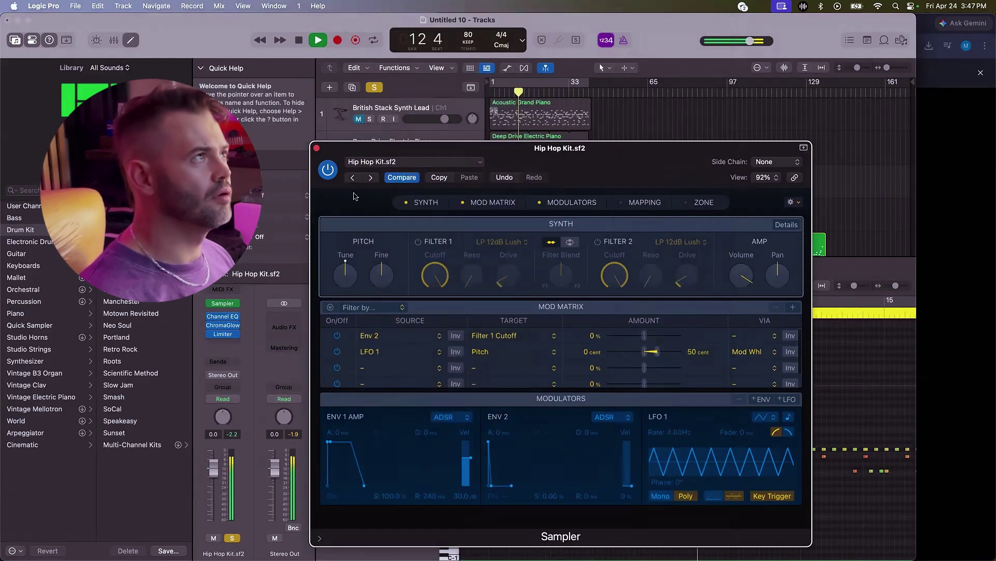
pyautogui.click(317, 148)
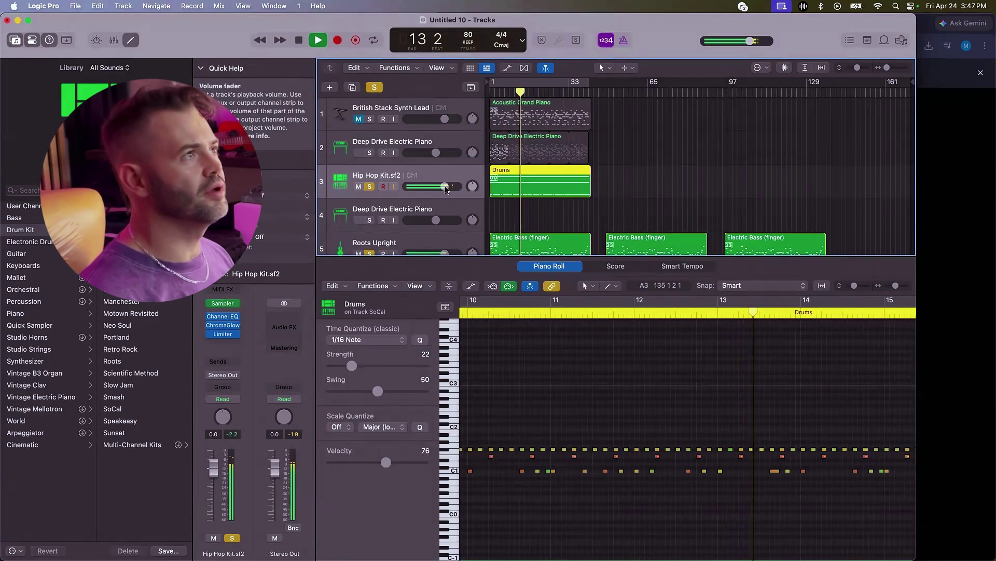
pyautogui.moveTo(446, 186); pyautogui.dragTo(444, 186)
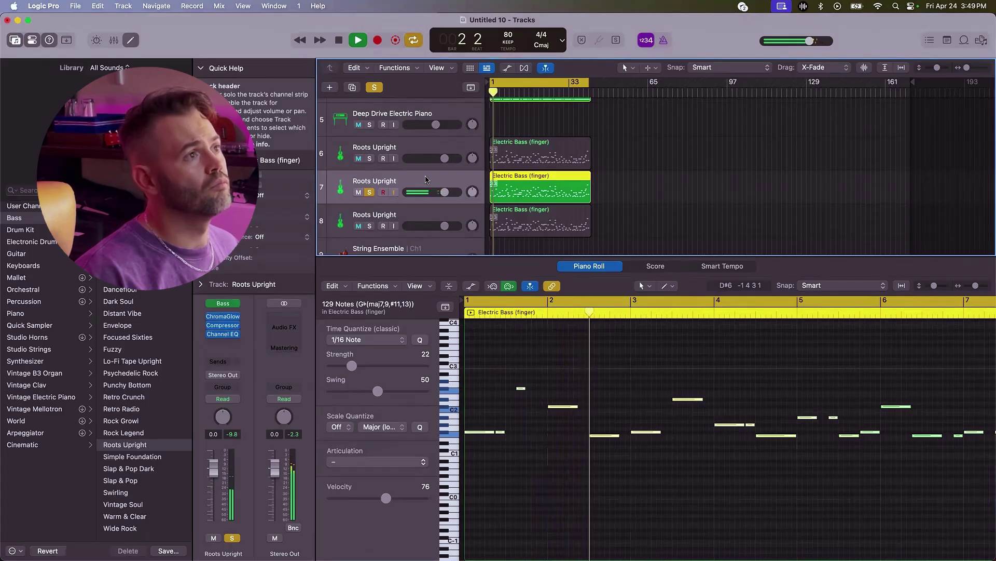
# - Insert the OneKnob Filter (s) effect on the Hip Hop Kit.sf2 drum track and play the project
pyautogui.scroll(3, 431, 171)
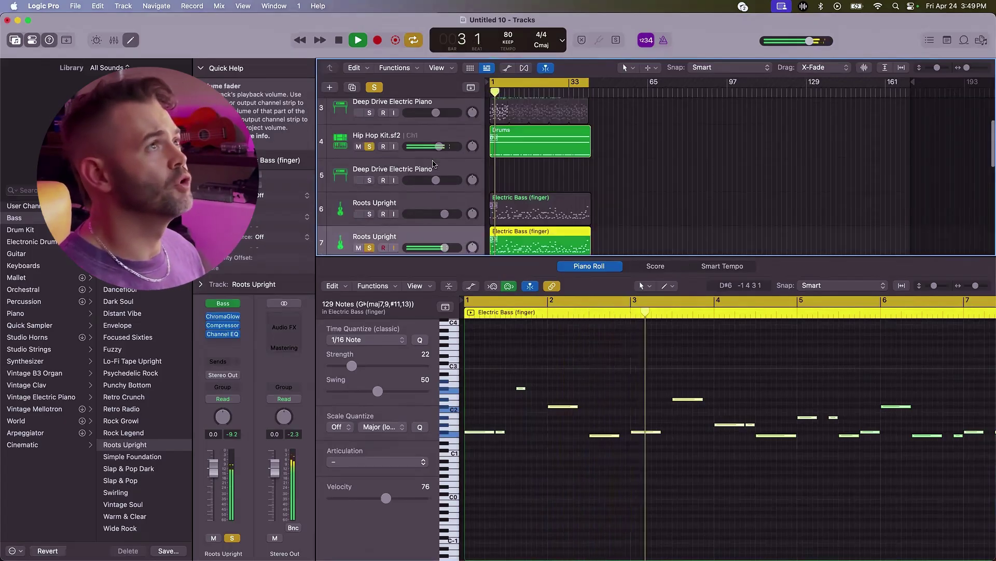
pyautogui.scroll(3, 433, 164)
pyautogui.click(374, 214)
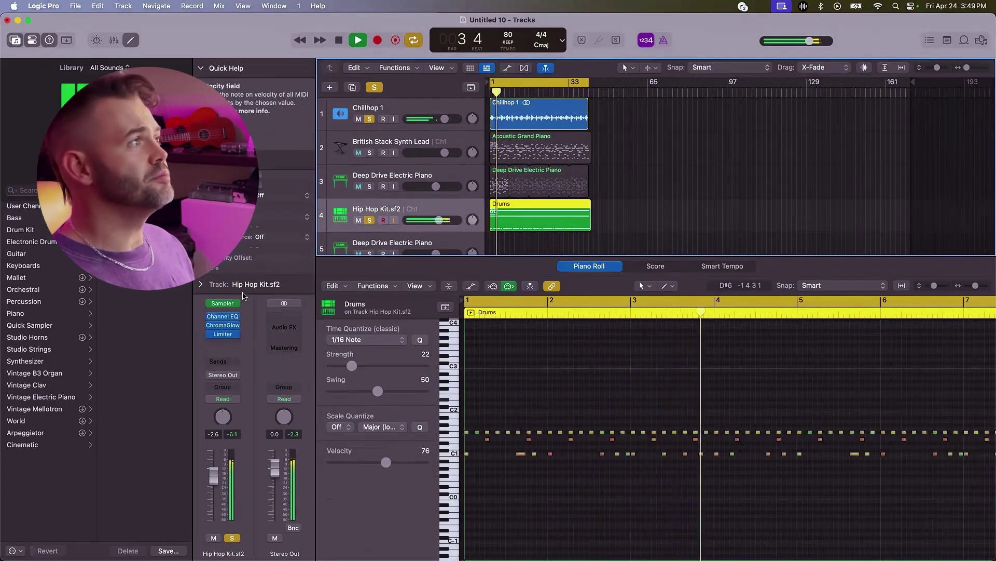
pyautogui.press('space')
pyautogui.click(223, 310)
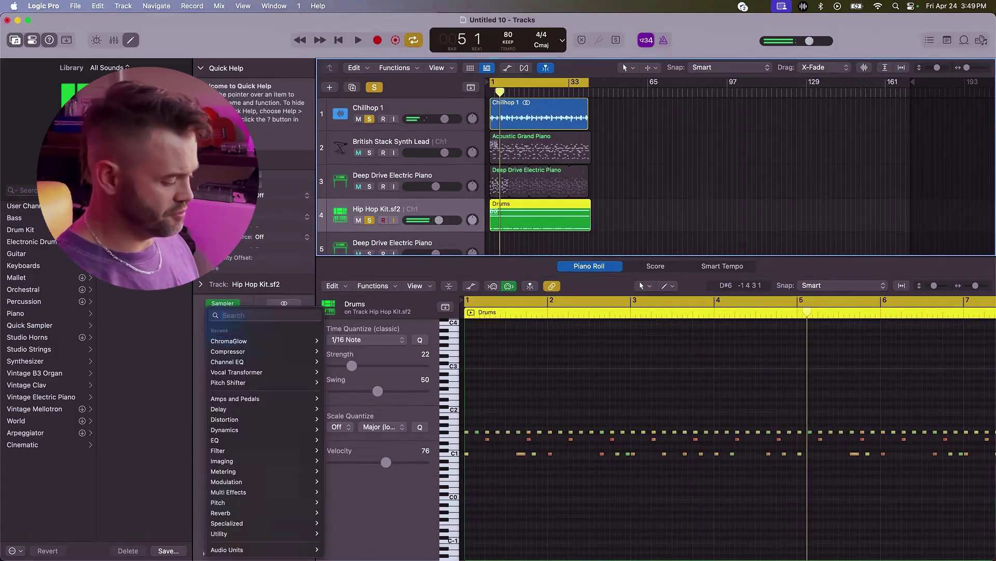
pyautogui.click(382, 281)
pyautogui.press('space')
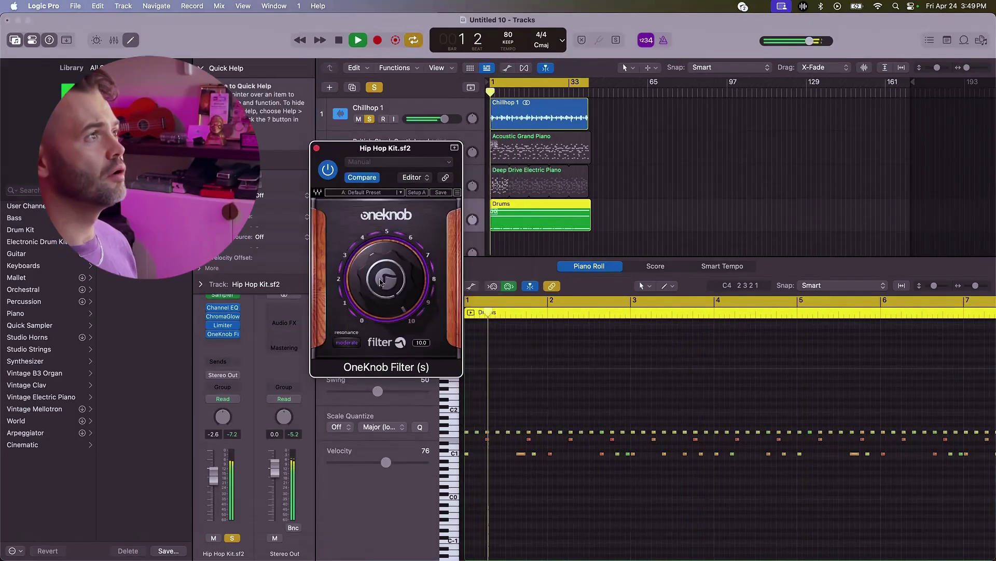
# - Turn the drums' OneKnob Filter down to about 7.6, fine-tune it during playback and close the plug-in
pyautogui.moveTo(376, 237); pyautogui.dragTo(380, 210)
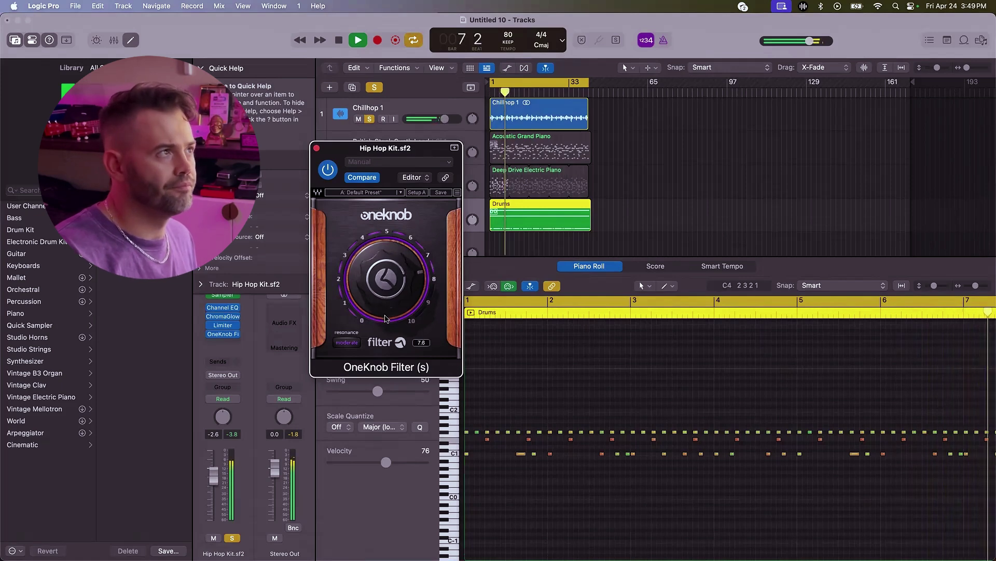
pyautogui.moveTo(381, 303)
pyautogui.mouseDown()
pyautogui.moveTo(371, 271)
pyautogui.moveTo(375, 290)
pyautogui.mouseUp()
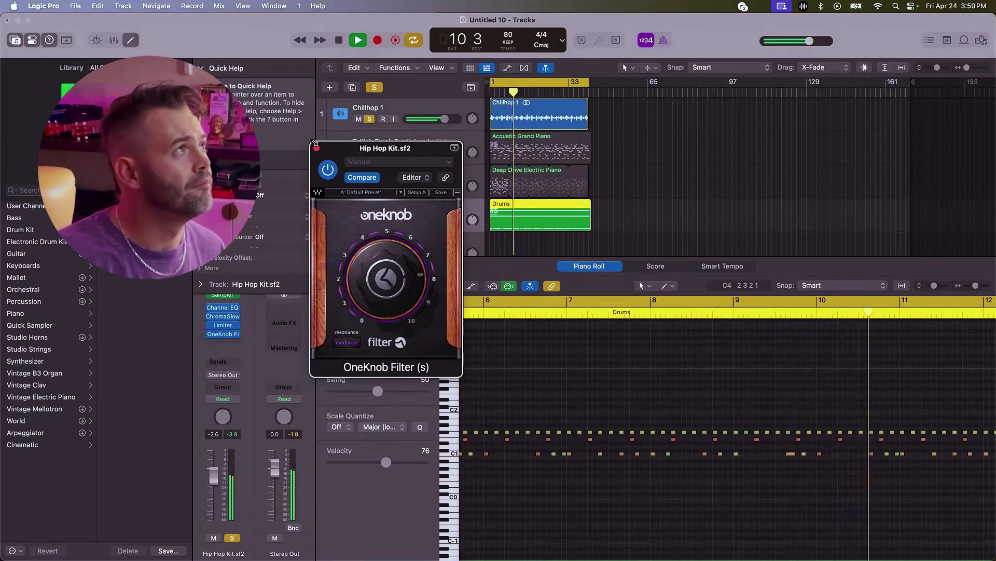
pyautogui.click(316, 148)
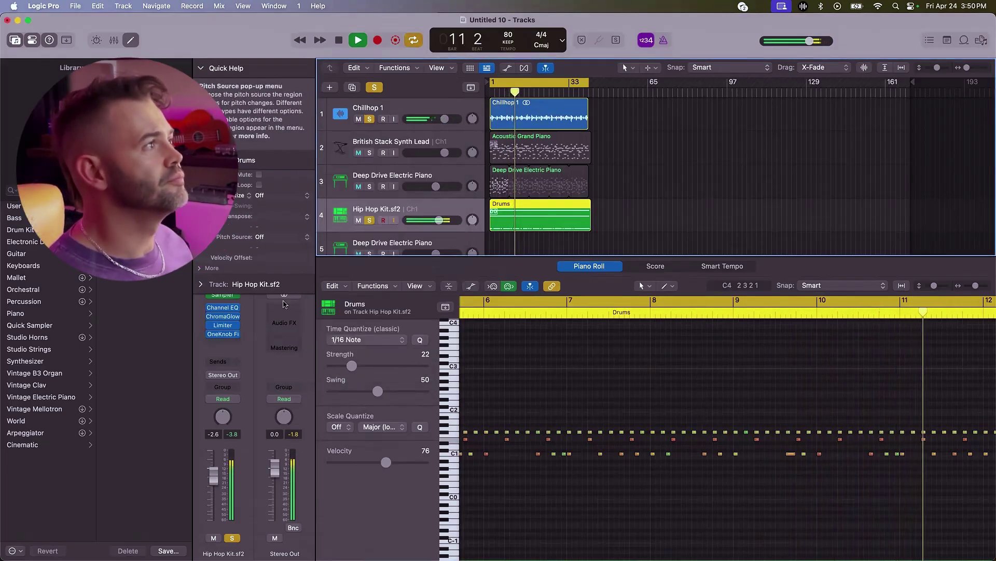
pyautogui.moveTo(211, 337)
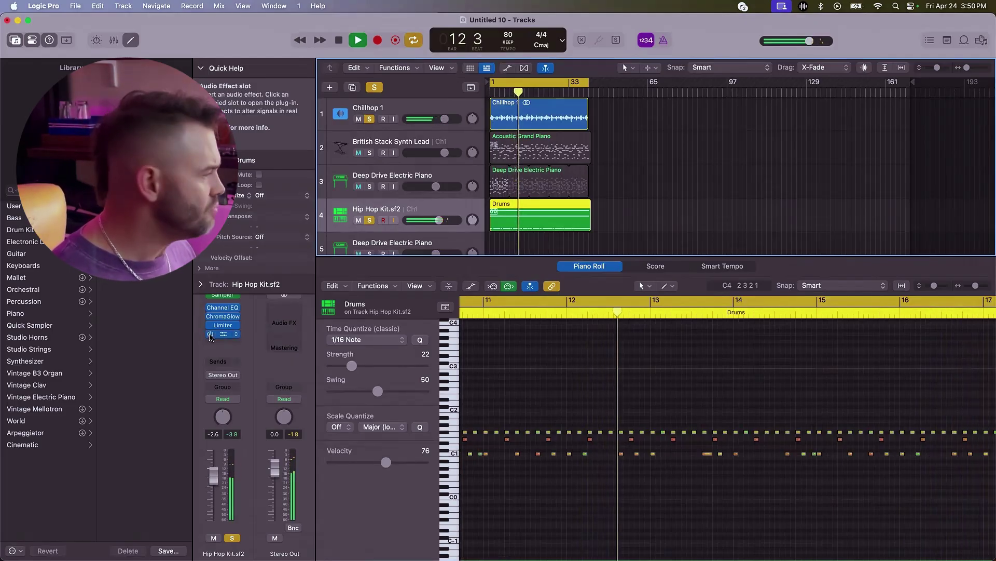
# - Play from about bar 12 and insert Bass Amp Designer in the free effect slot of Roots Upright track 7
pyautogui.scroll(-2, 634, 204)
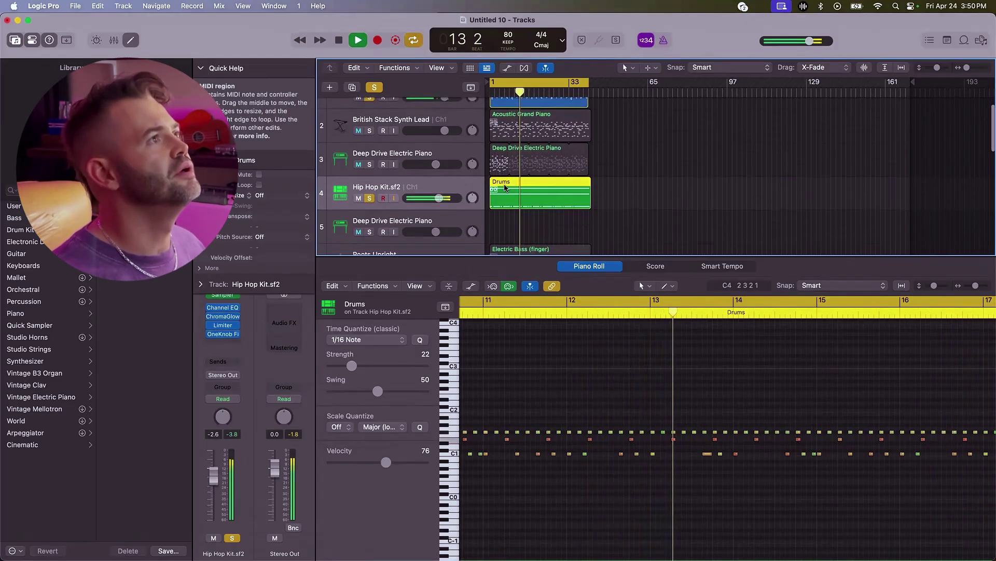
pyautogui.scroll(2, 505, 188)
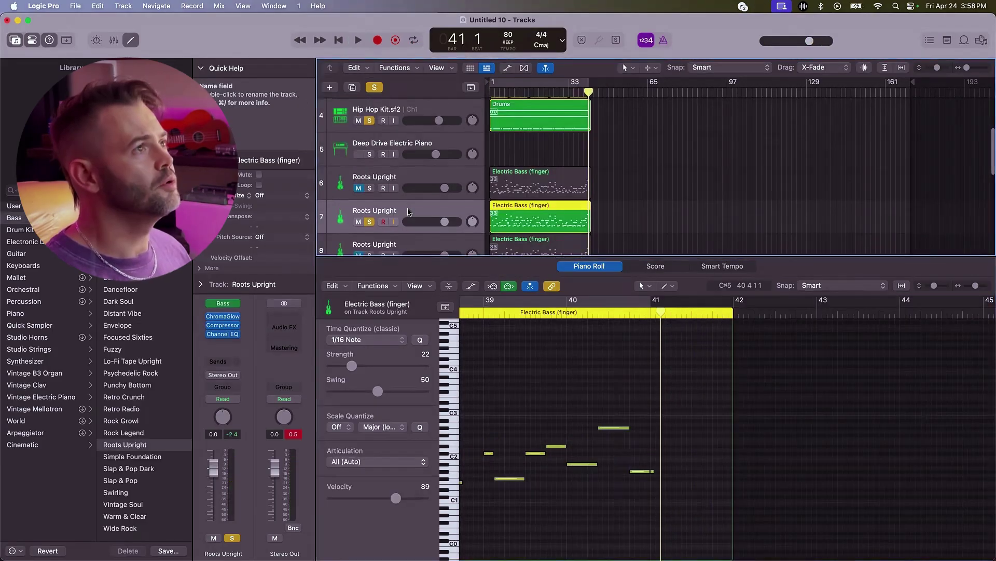
pyautogui.click(521, 90)
pyautogui.press('space')
pyautogui.click(222, 343)
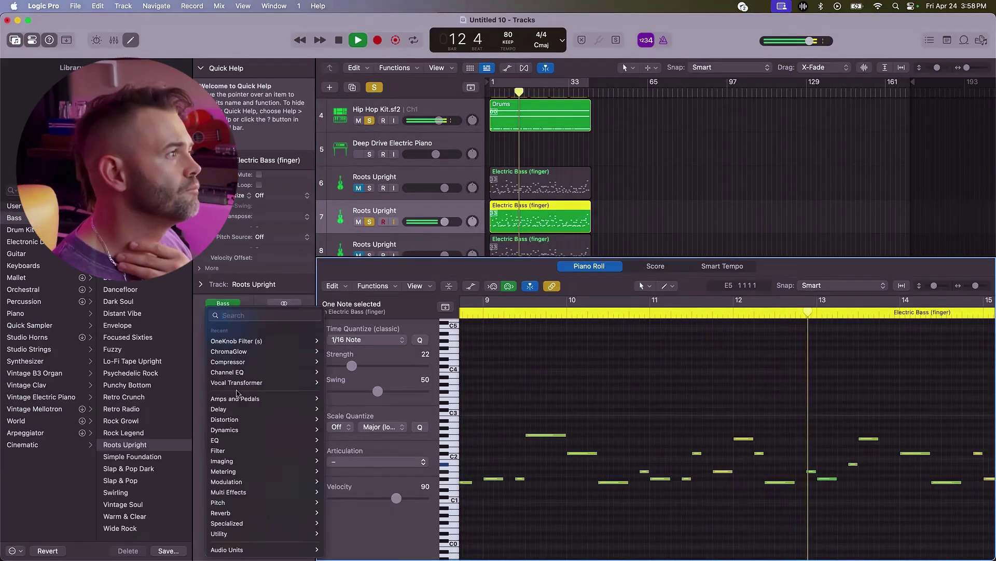
pyautogui.moveTo(306, 398)
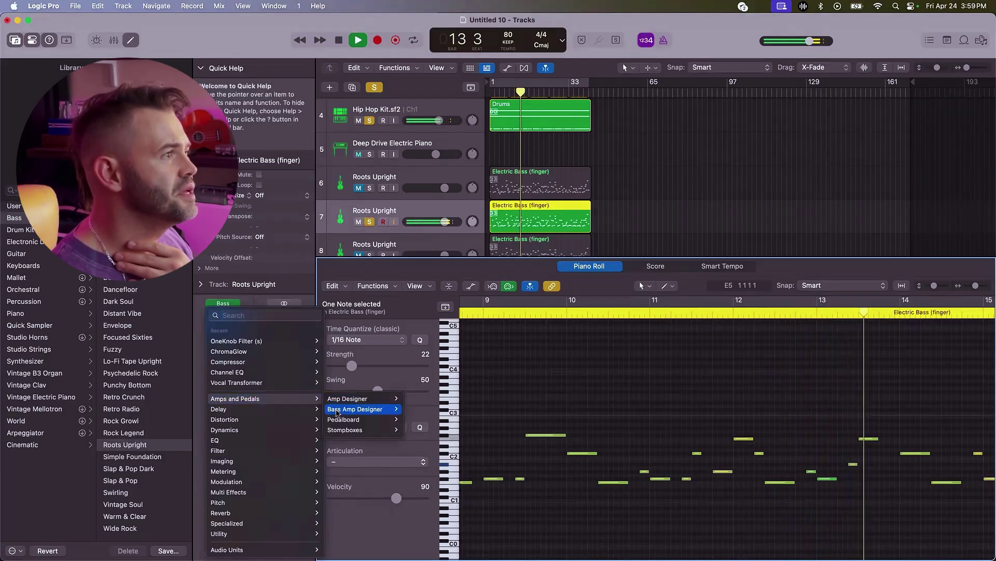
pyautogui.moveTo(374, 409)
pyautogui.click(416, 409)
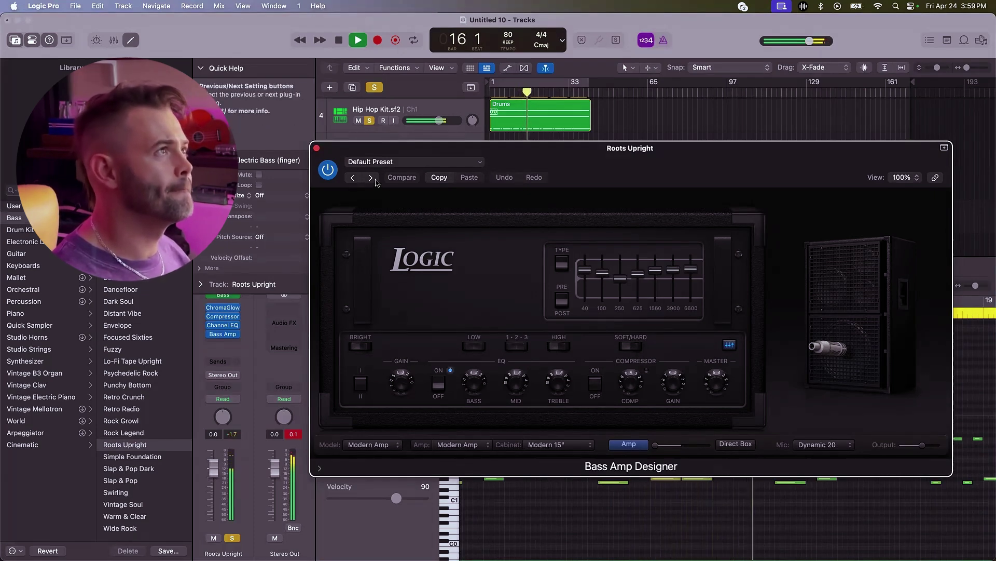
# - Audition the Bass Amp Designer presets during playback, settle on Clean DI and close the plug-in
pyautogui.click(371, 177)
pyautogui.click(371, 177)
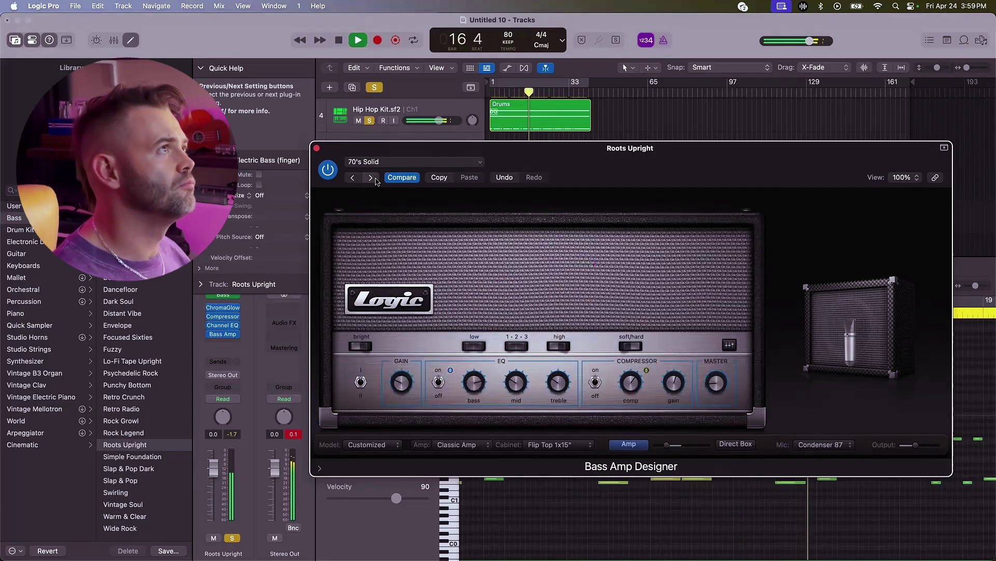
pyautogui.click(372, 178)
pyautogui.click(371, 178)
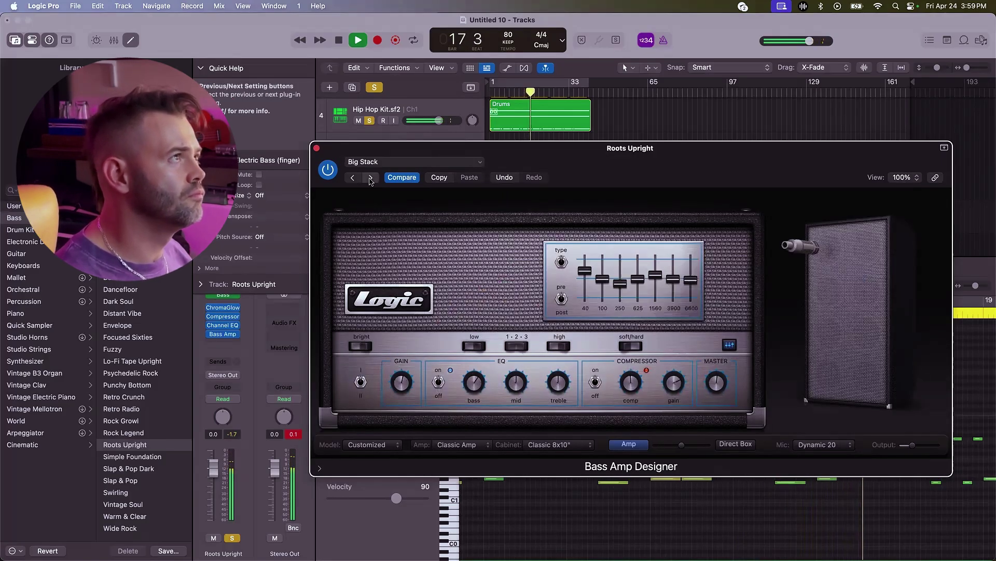
pyautogui.click(371, 178)
pyautogui.click(371, 178)
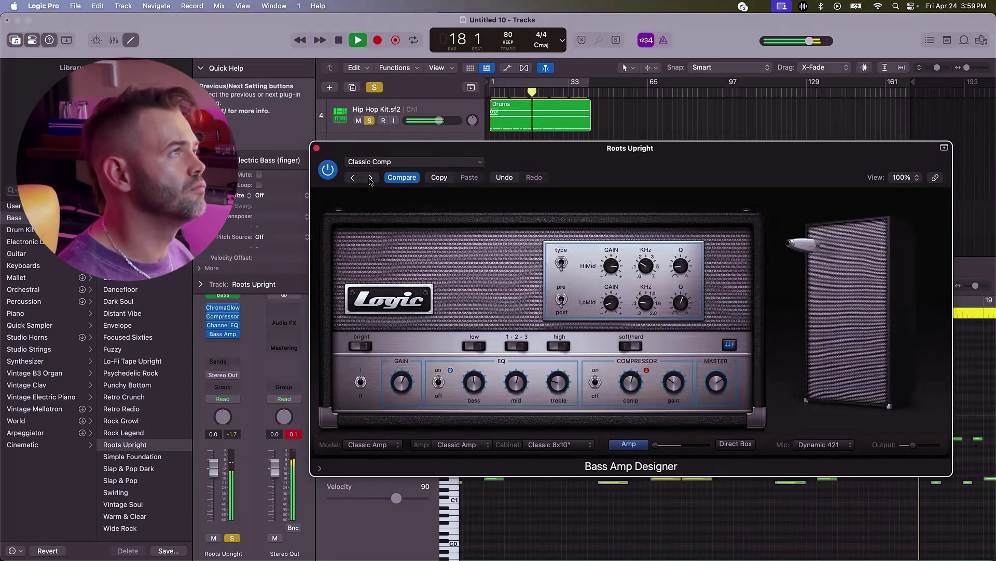
pyautogui.click(371, 178)
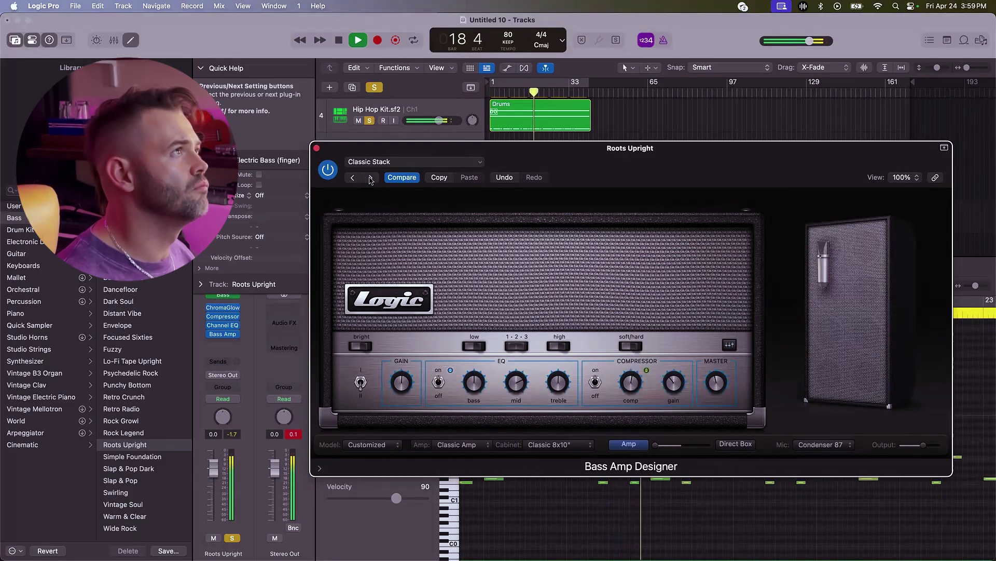
pyautogui.click(370, 178)
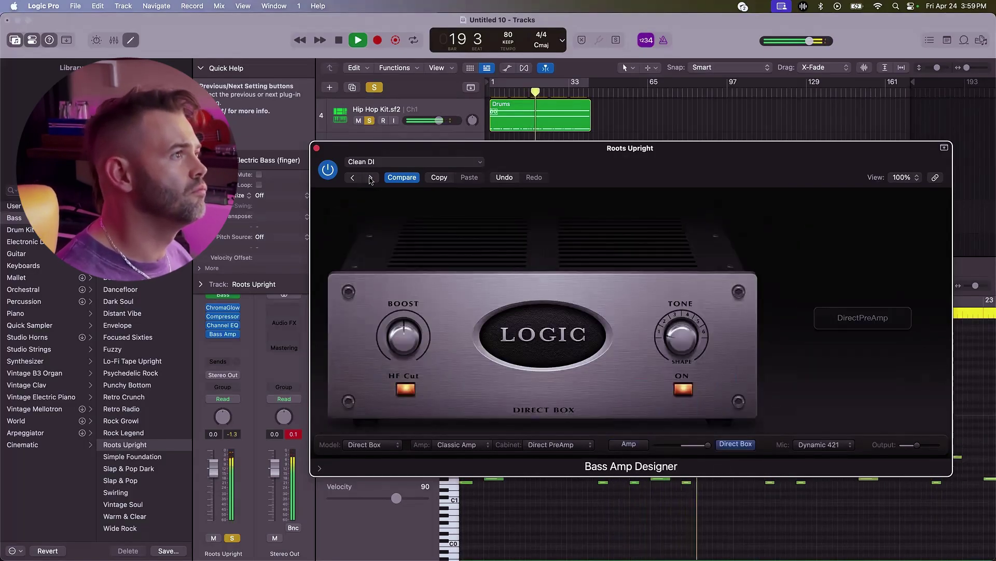
pyautogui.click(316, 150)
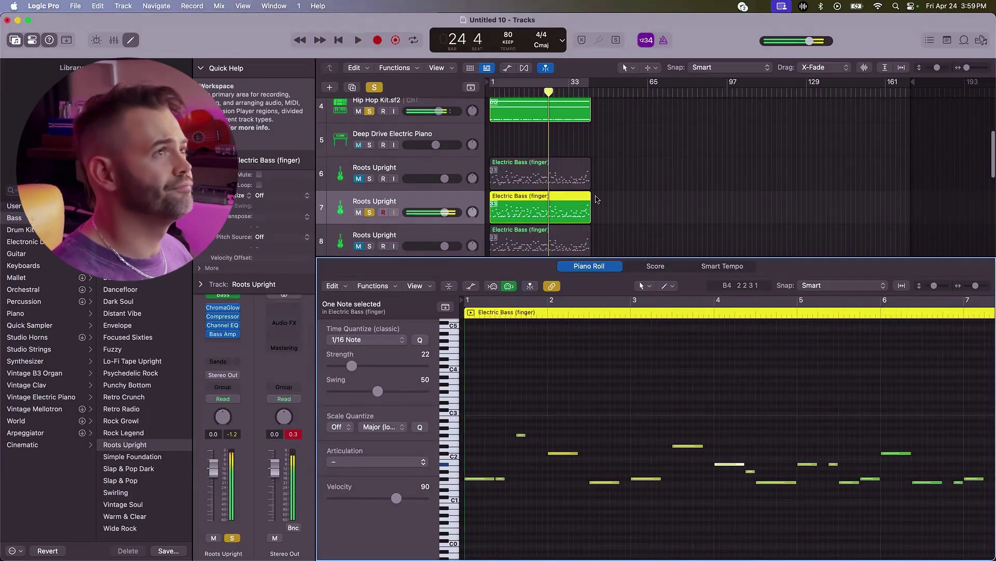
# - Delete the looped Deep Drive Electric Piano region from the Old Fragile Vinyl Keys track
pyautogui.scroll(-2, 597, 200)
pyautogui.scroll(-1, 597, 200)
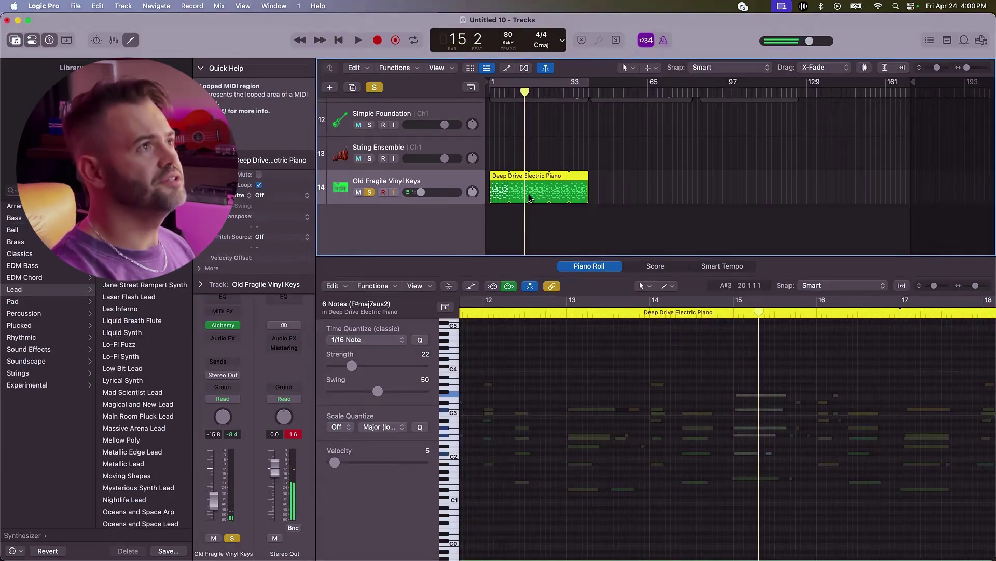
pyautogui.press('Delete')
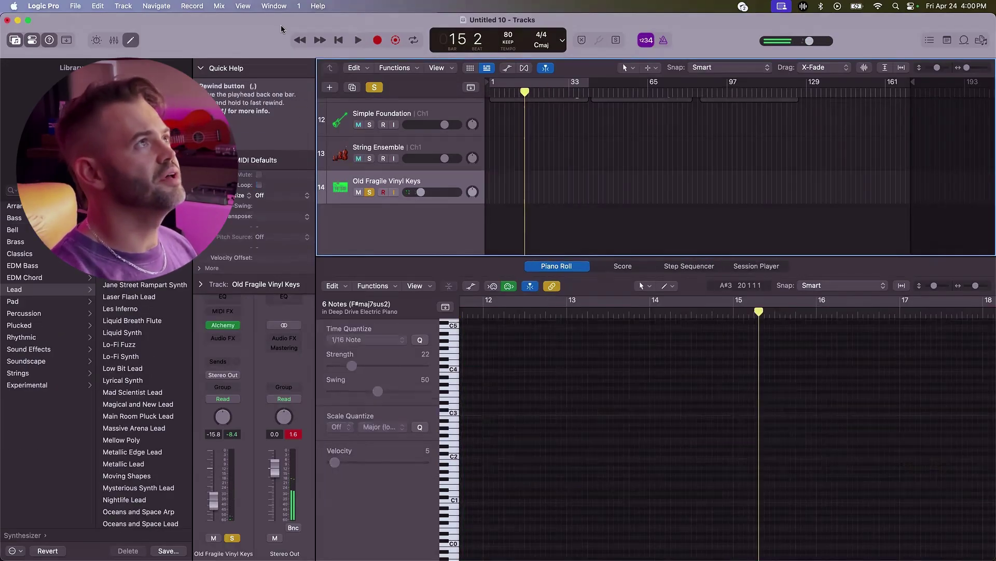
# - Record a four-bar part from bar 1 on the Old Fragile Vinyl Keys track, then loop it to about bar 120
pyautogui.click(338, 40)
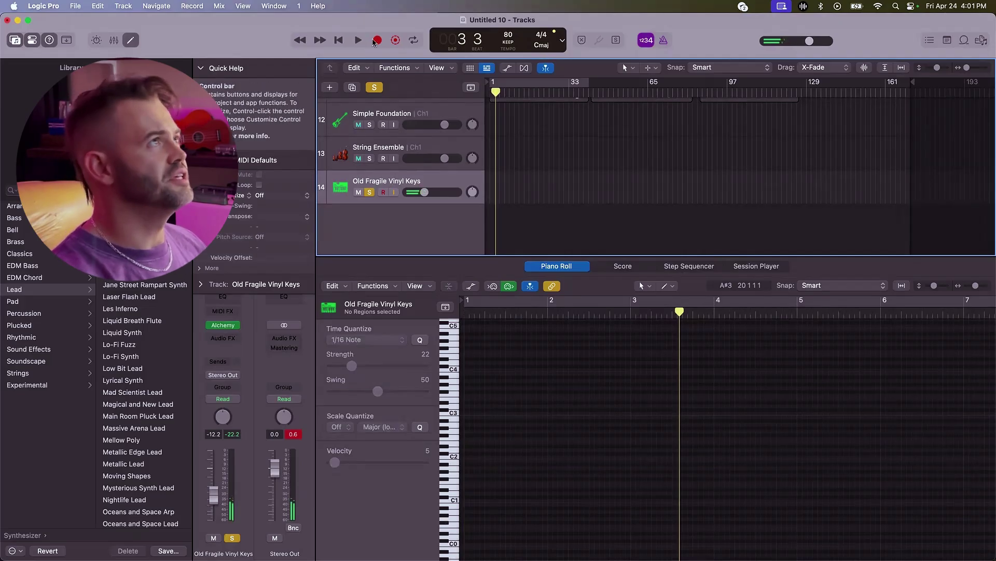
pyautogui.click(337, 46)
pyautogui.click(378, 40)
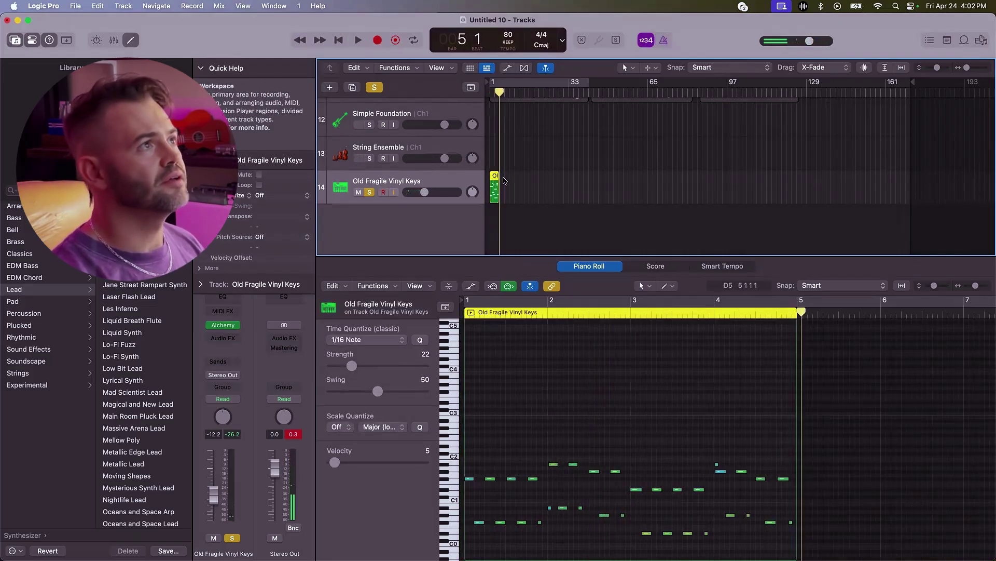
pyautogui.moveTo(500, 173); pyautogui.dragTo(791, 176)
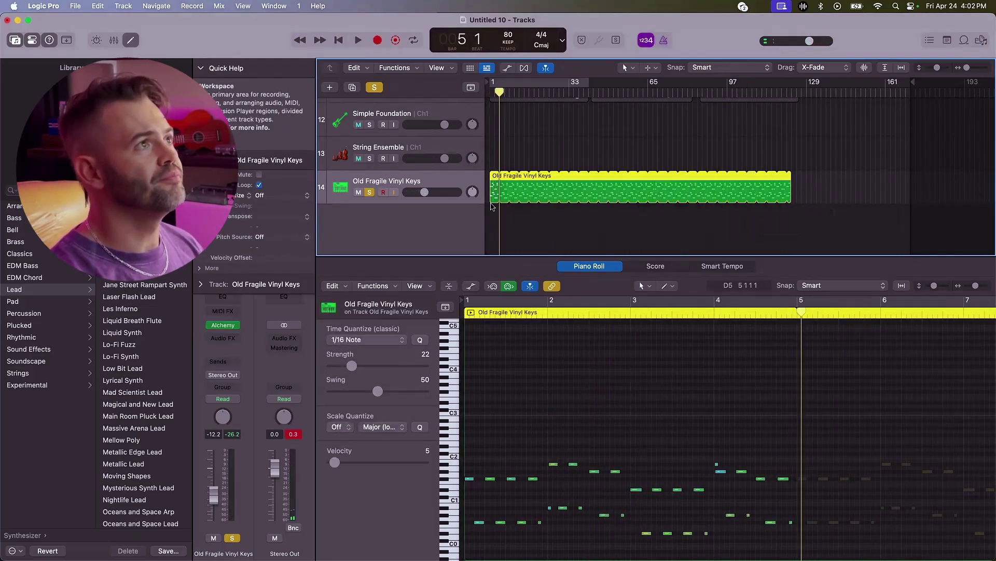
pyautogui.click(335, 40)
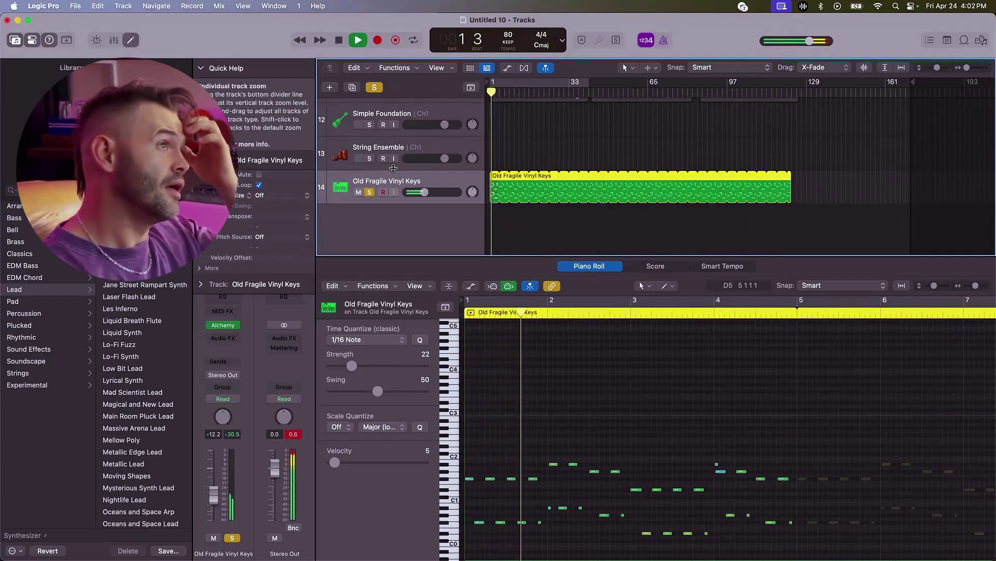
# - Lower the Old Fragile Vinyl Keys track's volume to about -16.6 dB during playback
pyautogui.moveTo(425, 192); pyautogui.dragTo(418, 192)
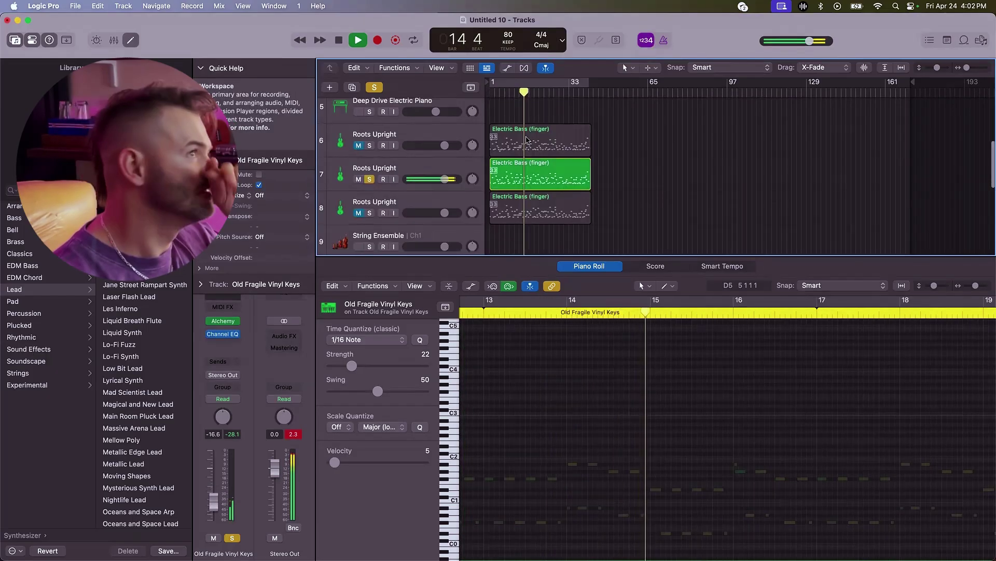
pyautogui.scroll(-2, 527, 140)
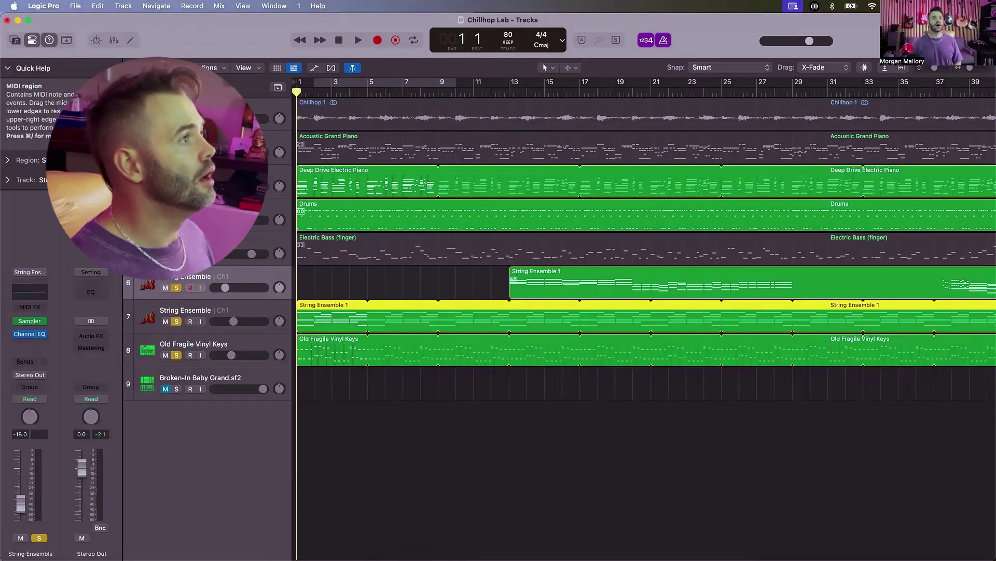
# - Play the arrangement from bar 1, jump to about bar 38 and examine the string regions further along the timeline
pyautogui.press('space')
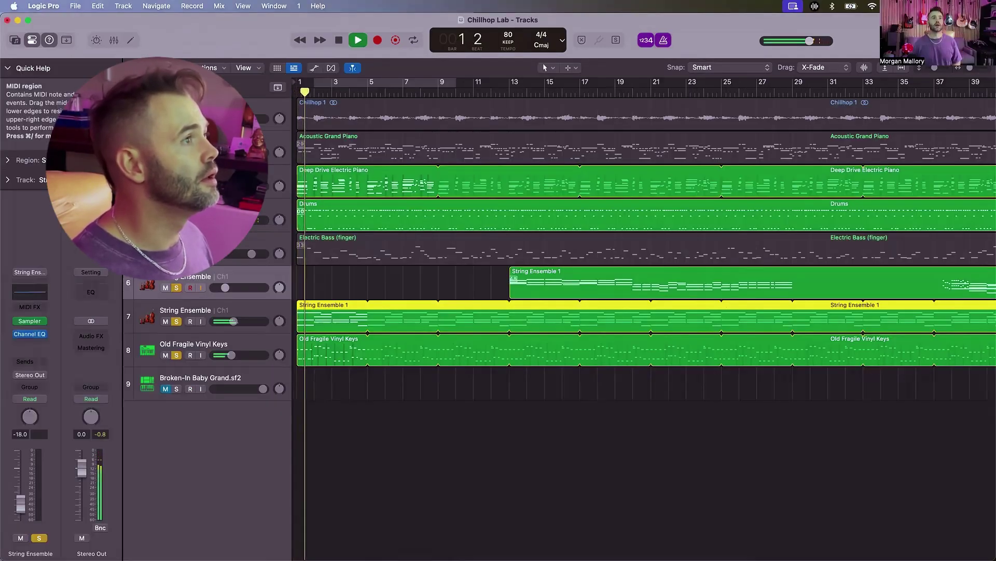
pyautogui.hscroll(6, 840, 291)
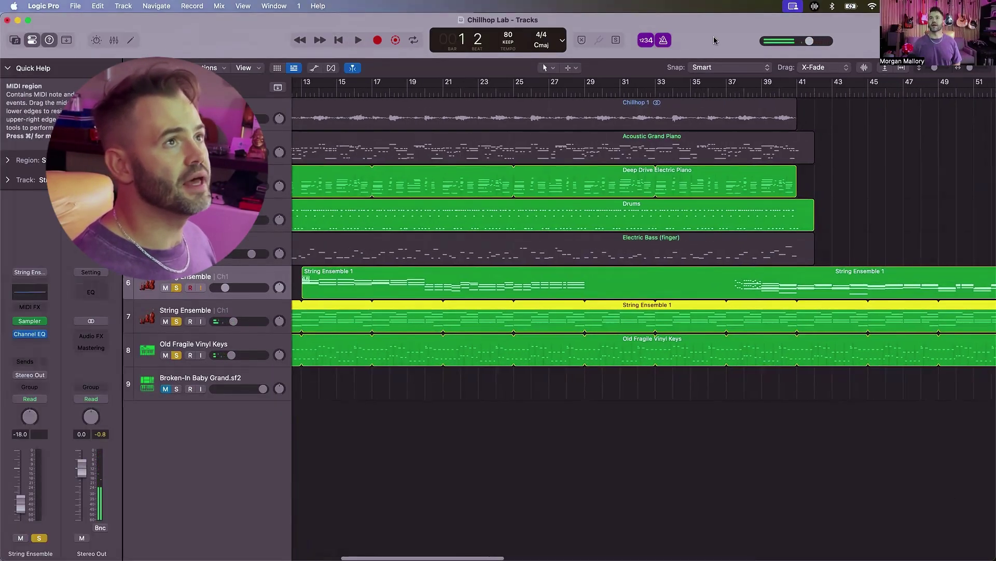
pyautogui.click(738, 84)
pyautogui.hscroll(20, 791, 343)
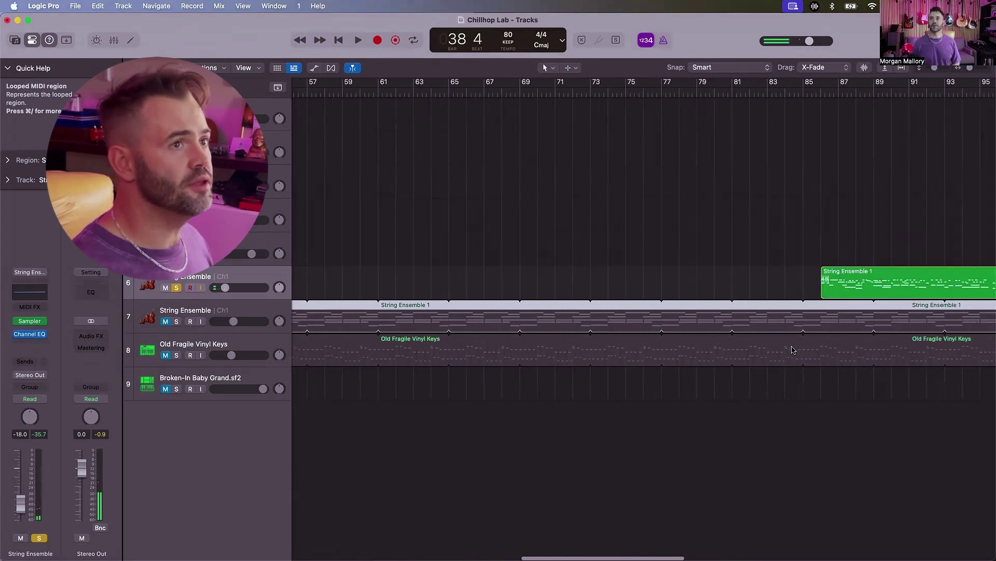
pyautogui.doubleClick(473, 92)
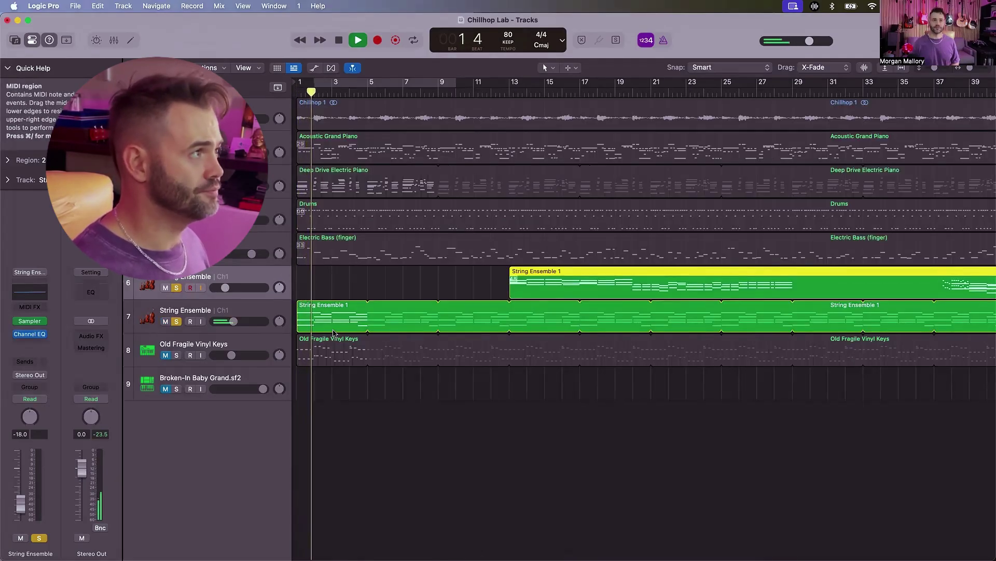
# - Examine the notes of the track 7 String Ensemble region in the Piano Roll during playback, then stop and close the editor
pyautogui.click(328, 319)
pyautogui.doubleClick(328, 320)
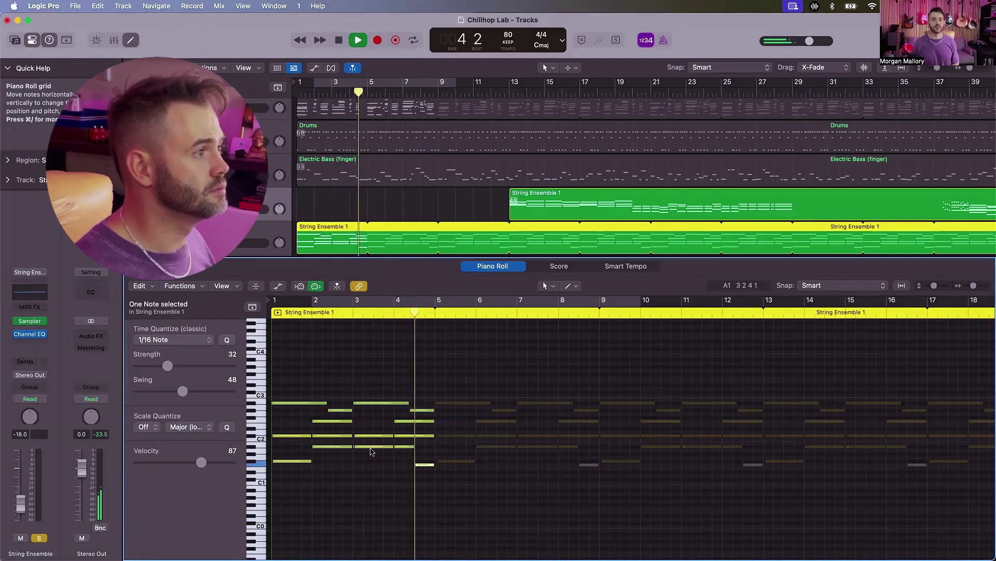
pyautogui.press('space')
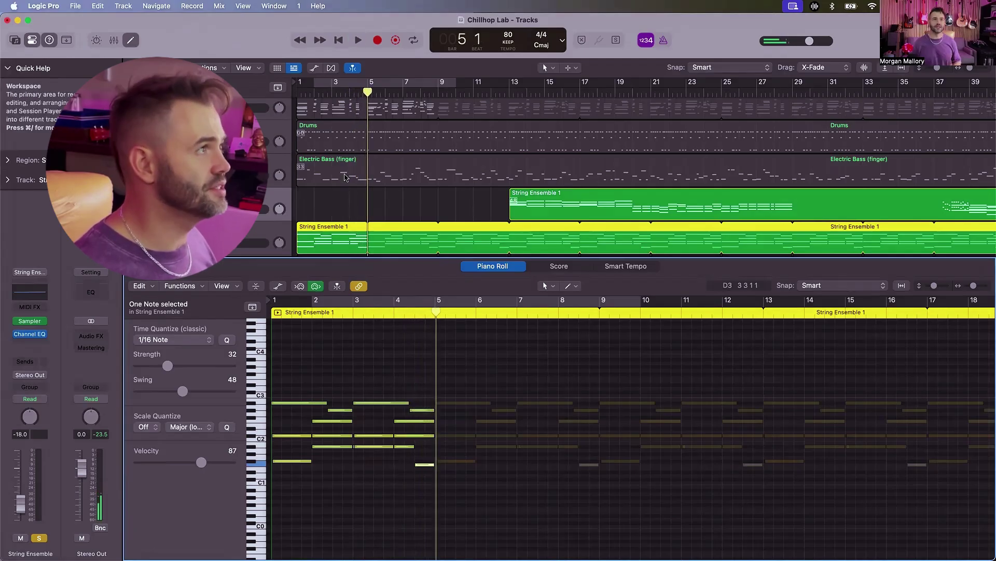
pyautogui.scroll(-1, 363, 218)
pyautogui.press('e')
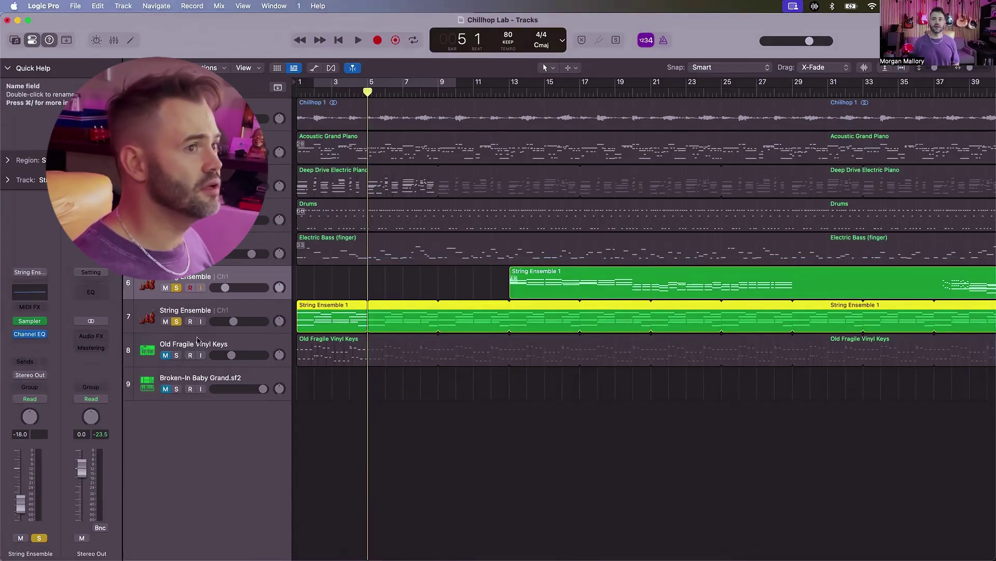
# - Solo the Old Fragile Vinyl Keys, Electric Bass, Drums and Deep Drive Electric Piano parts one by one while listening from bar 5
pyautogui.click(176, 356)
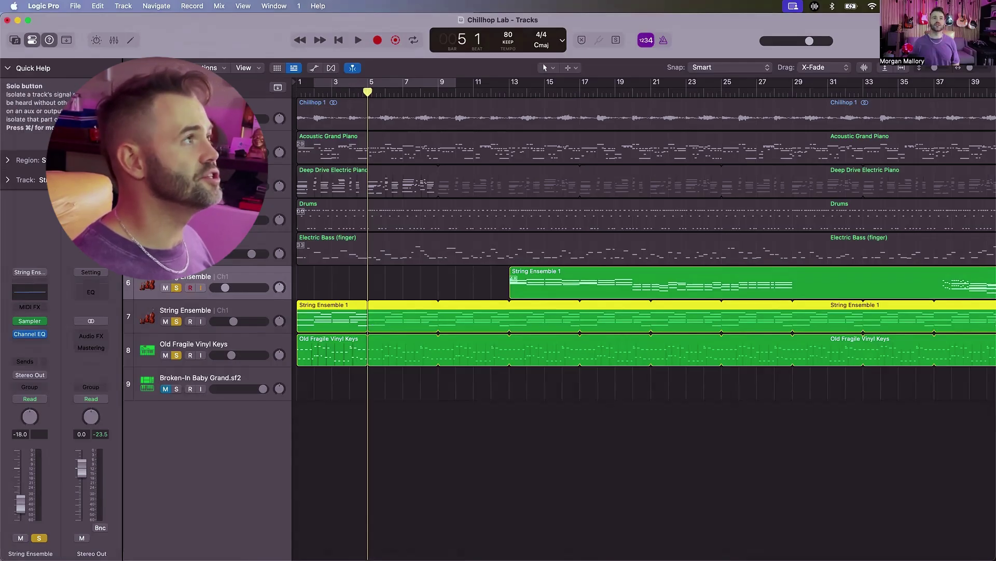
pyautogui.click(176, 253)
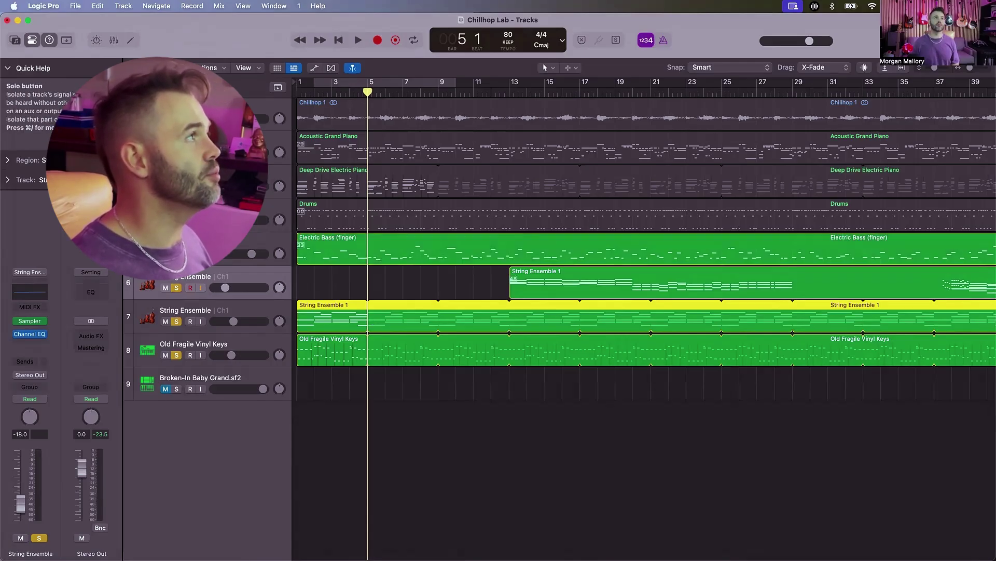
pyautogui.press('space')
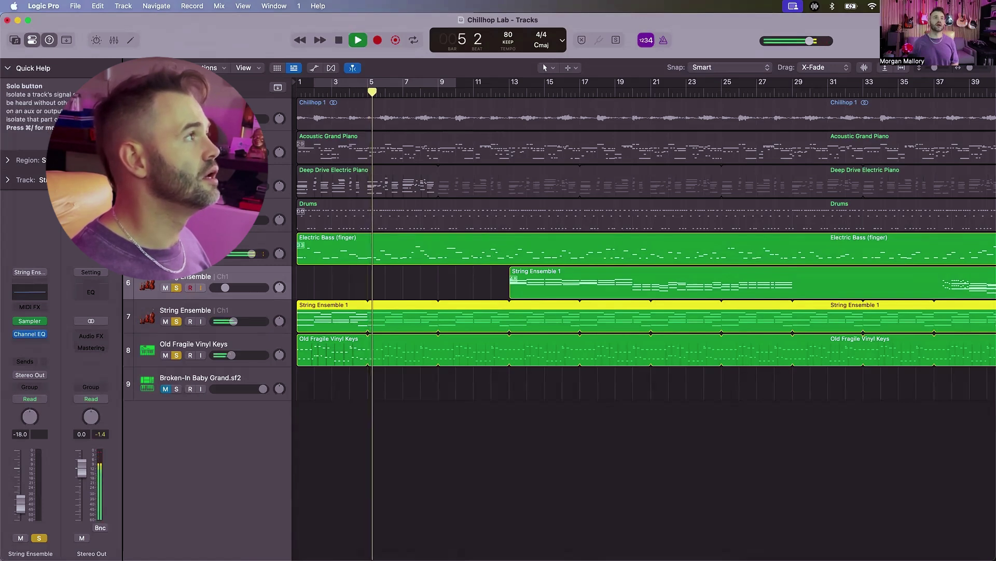
pyautogui.click(187, 242)
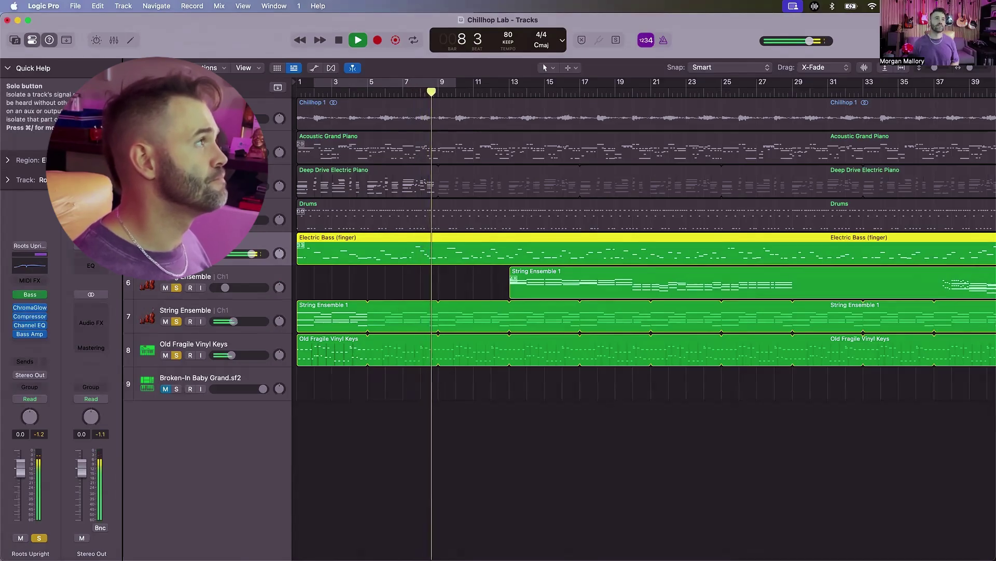
pyautogui.click(176, 220)
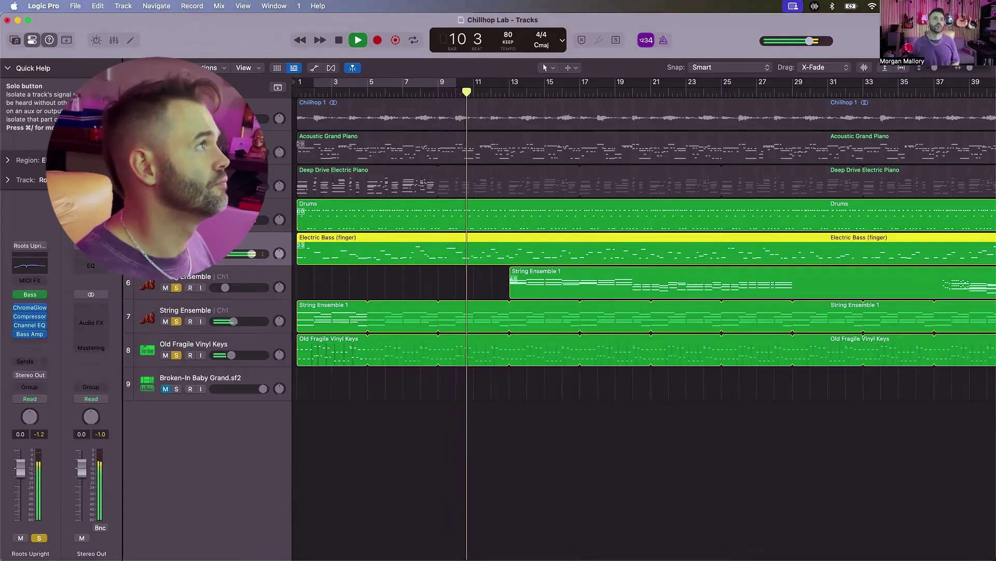
pyautogui.click(177, 186)
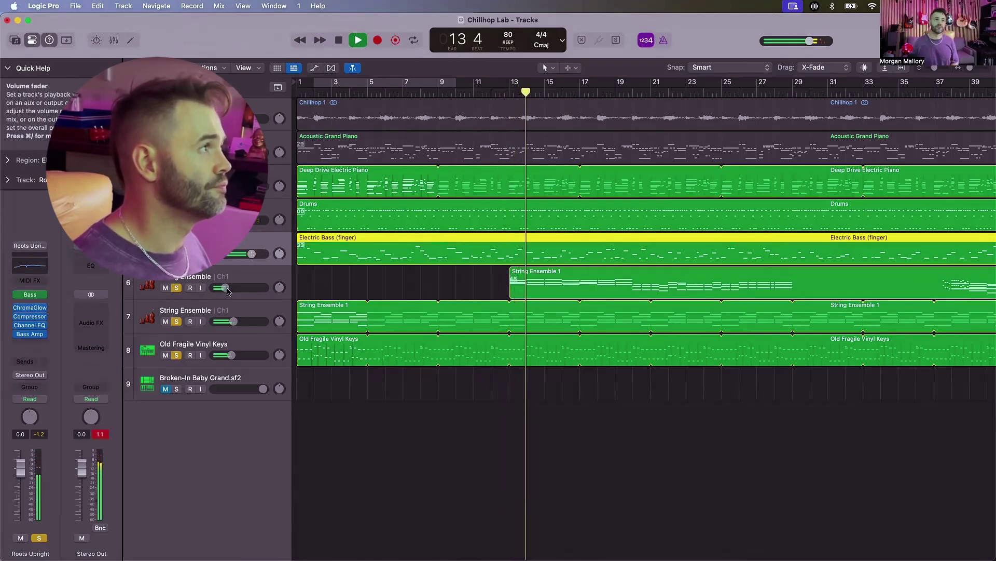
pyautogui.press('space')
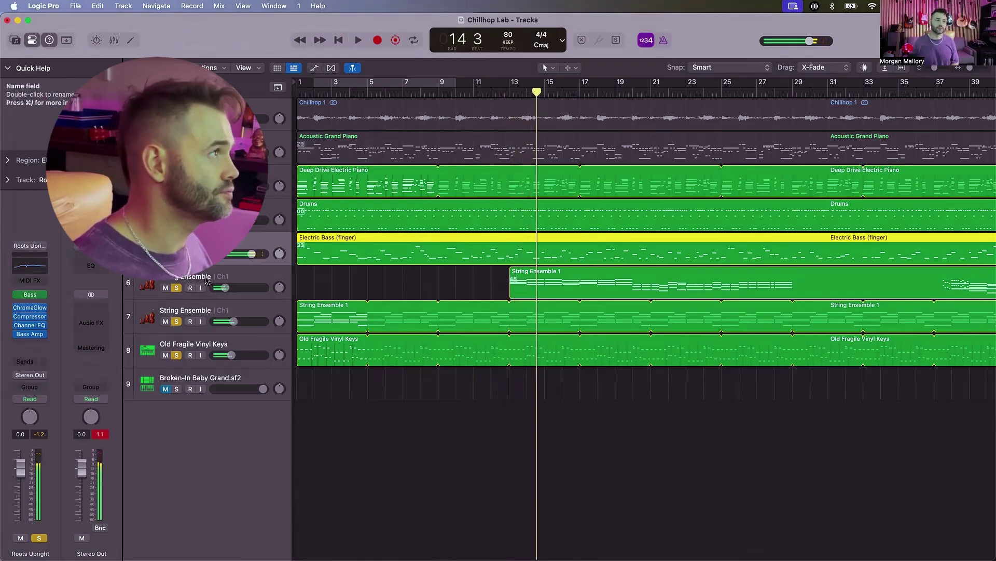
# - Insert a stereo ValhallaVintageVerb after the Channel EQ on String Ensemble track 6 and close its window
pyautogui.click(206, 281)
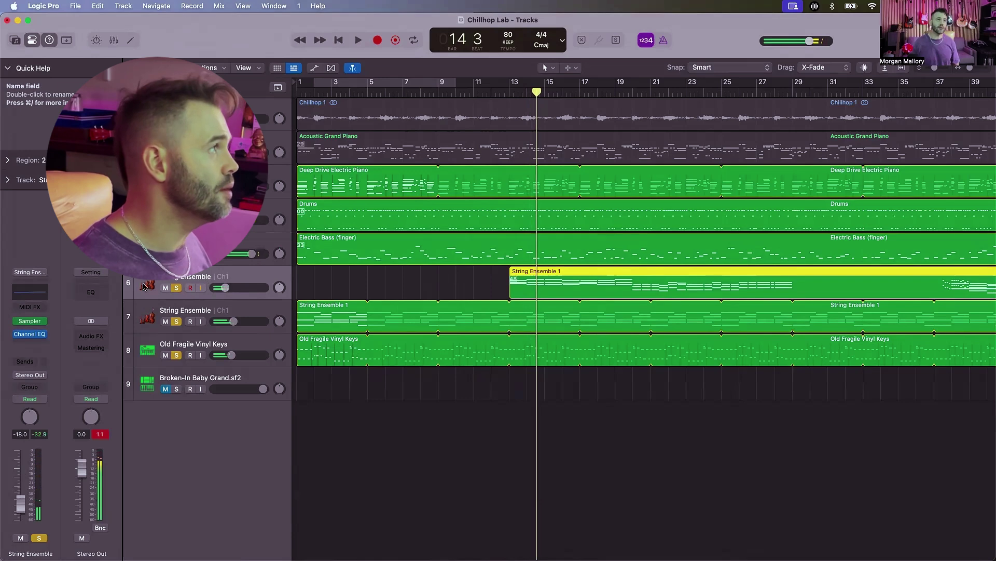
pyautogui.click(41, 341)
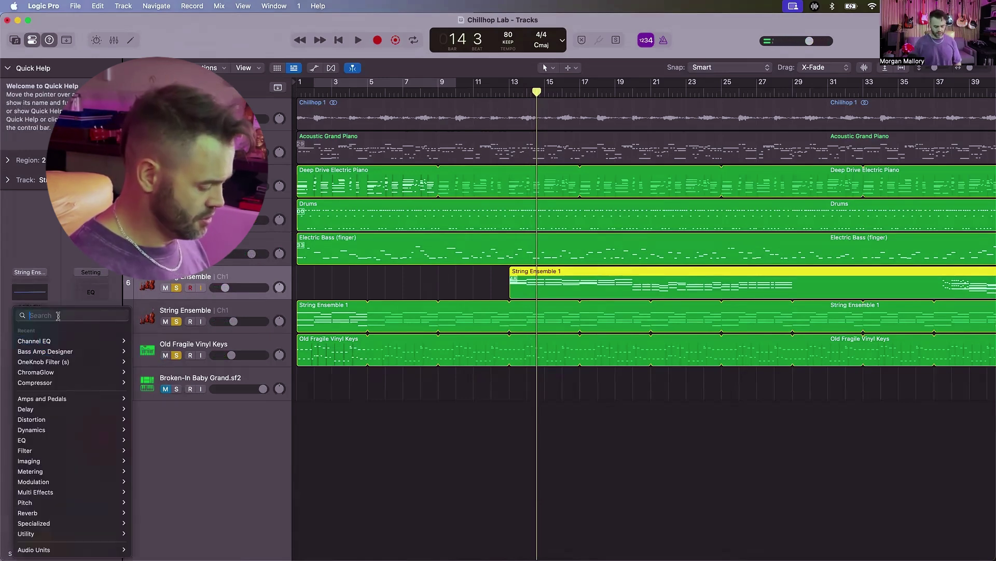
pyautogui.write('valha')
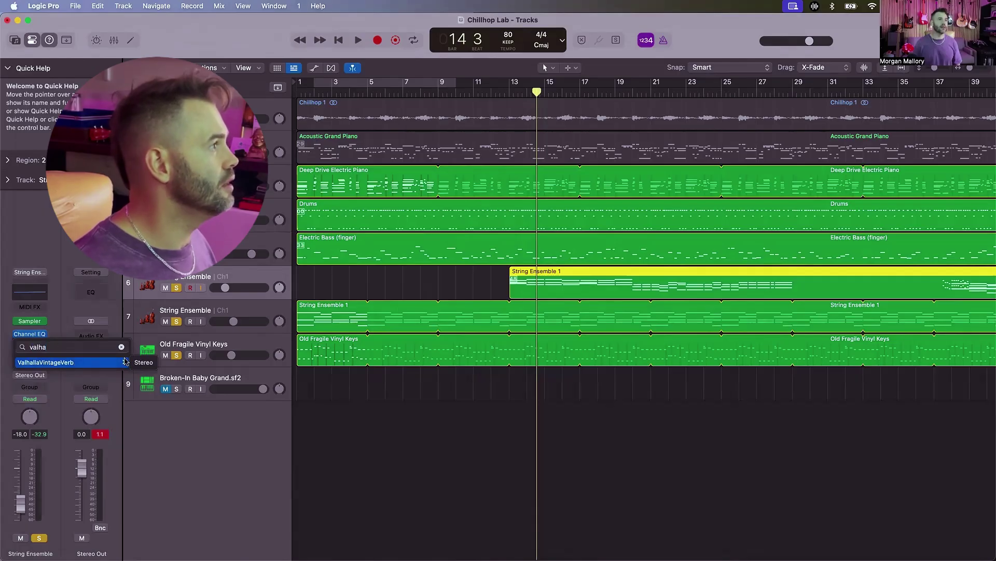
pyautogui.click(143, 363)
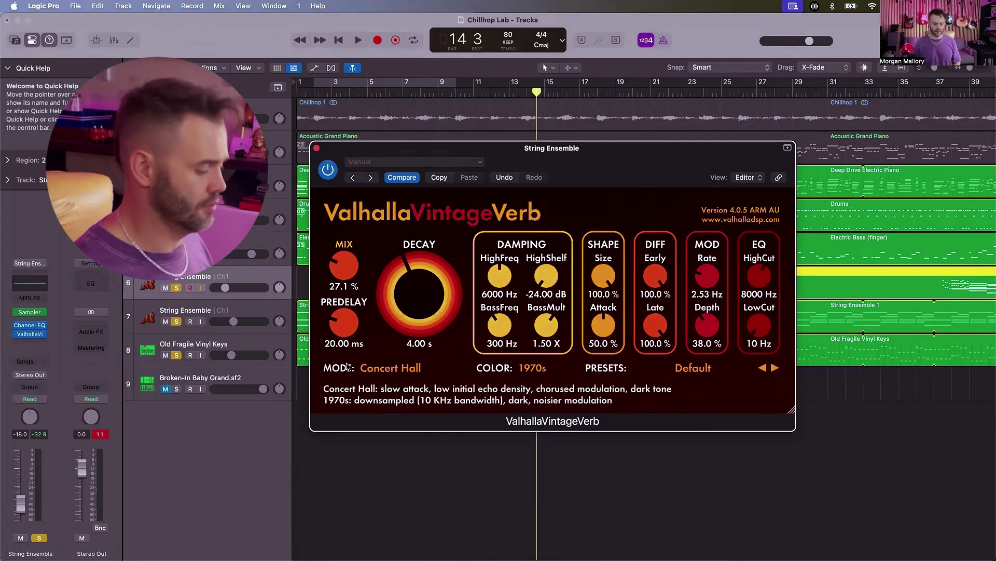
pyautogui.click(316, 148)
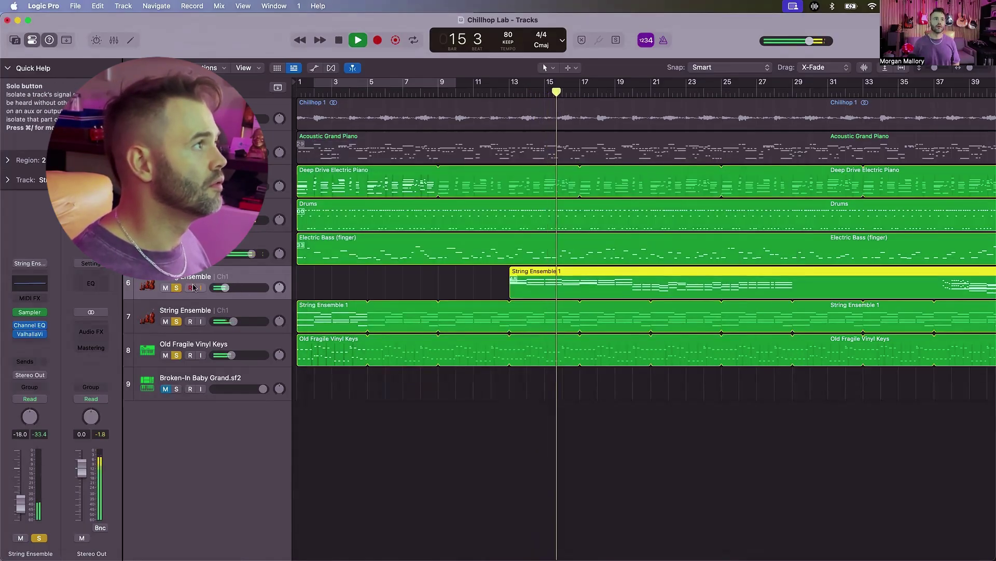
# - Add Stereo Spread after the reverb on String Ensemble track 6, keeping its default preset
pyautogui.click(30, 343)
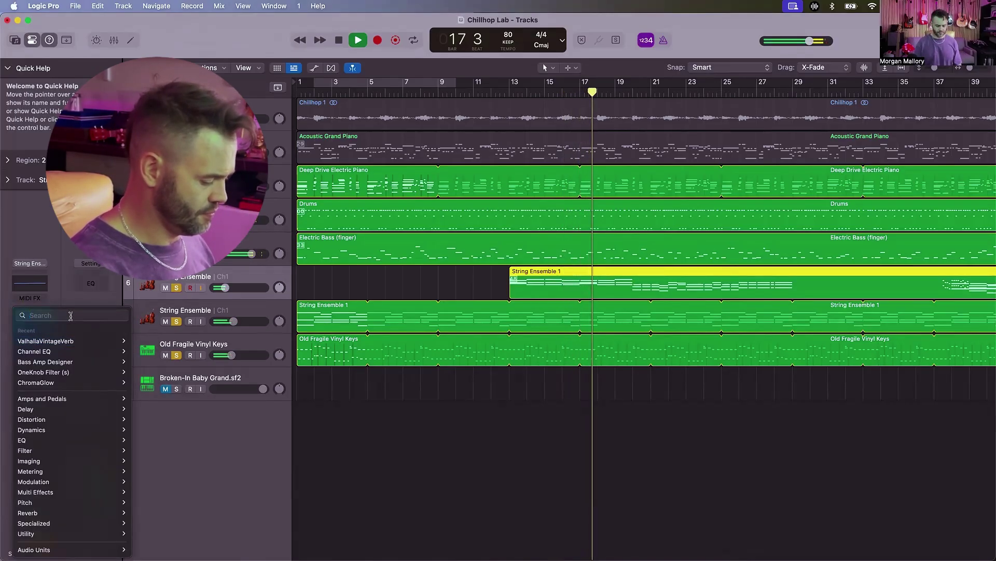
pyautogui.write('spread')
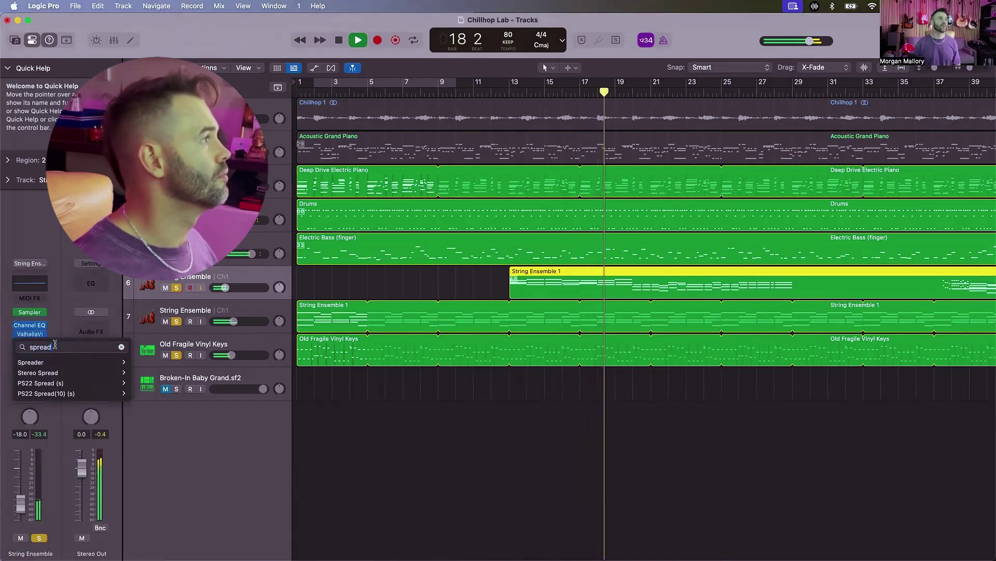
pyautogui.click(145, 373)
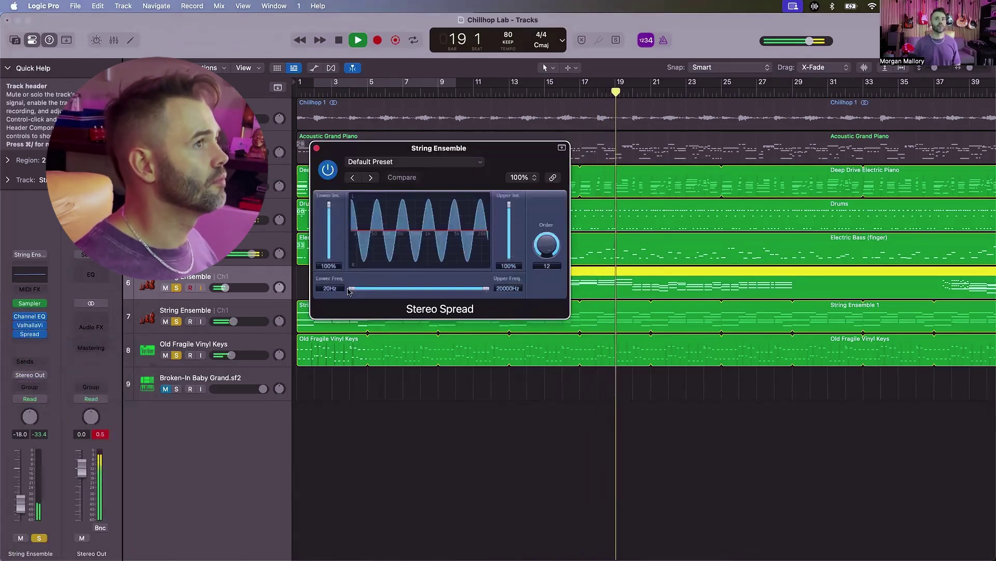
pyautogui.click(316, 150)
# - Lower String Ensemble track 6 to -27.0 dB while replaying its entry near bar 13, then stop and return to bar 1
pyautogui.moveTo(225, 288); pyautogui.dragTo(222, 288)
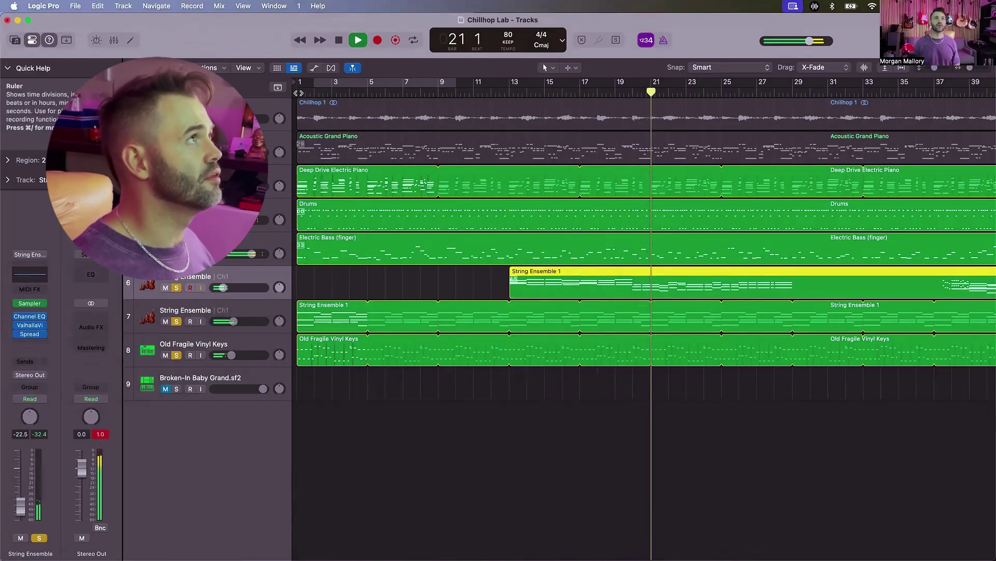
pyautogui.click(299, 93)
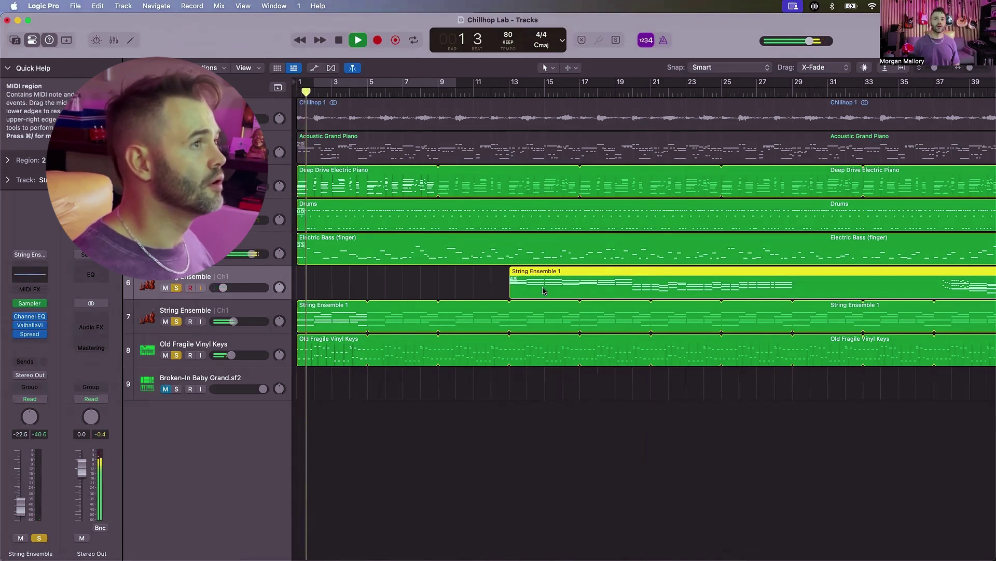
pyautogui.click(497, 93)
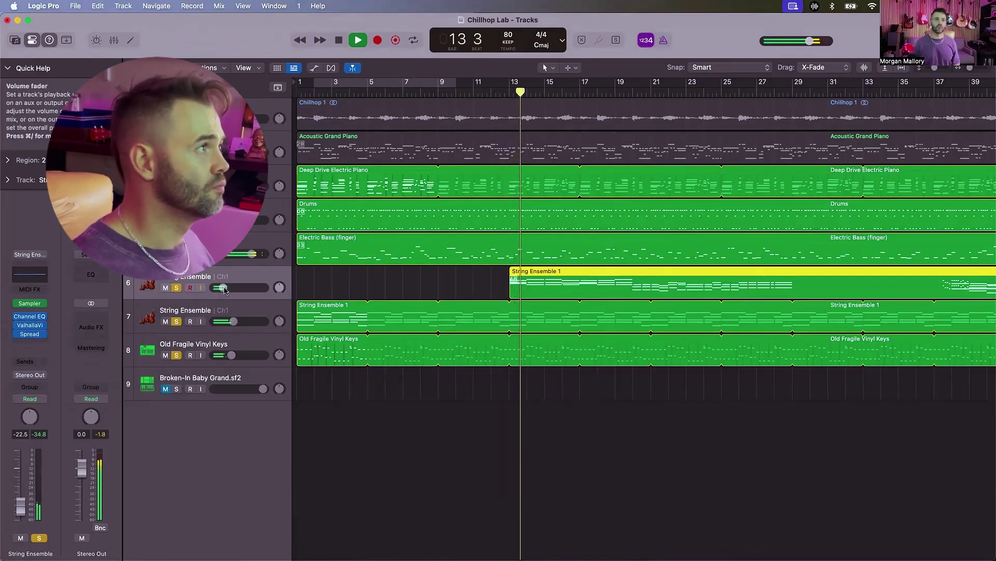
pyautogui.moveTo(225, 289); pyautogui.dragTo(220, 289)
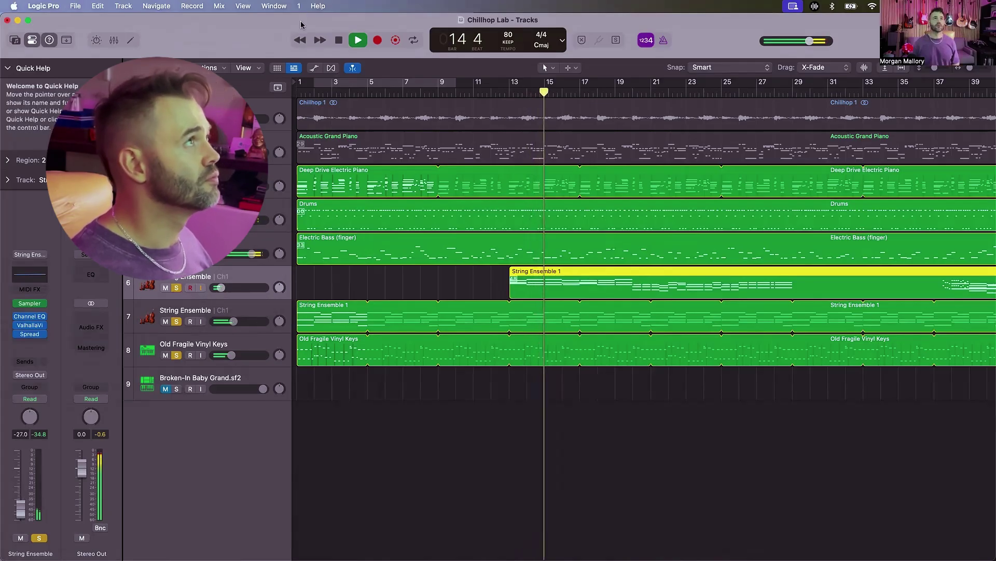
pyautogui.click(339, 41)
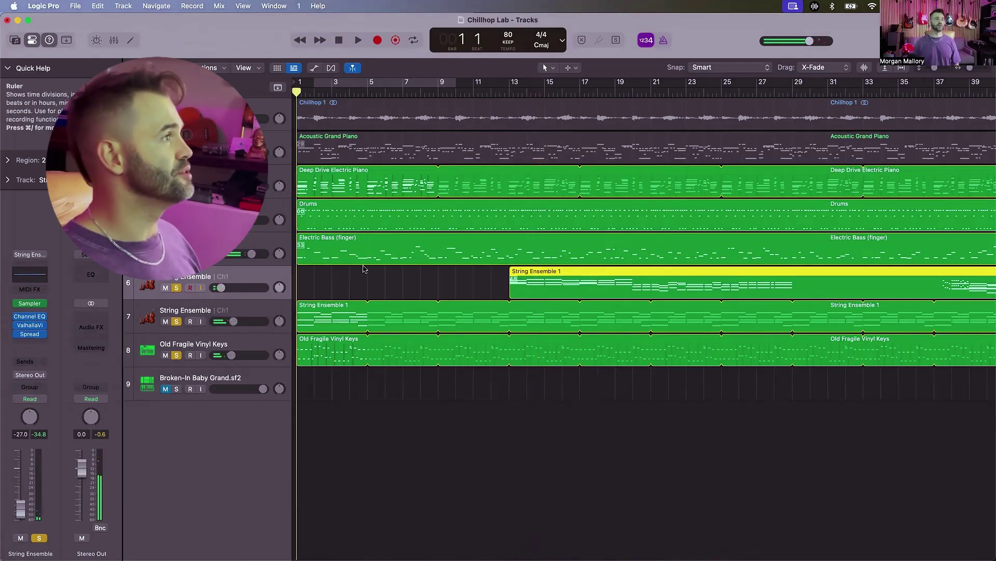
# - Select the Roots Upright bass track and set a cycle range from bar 1 to bar 41
pyautogui.press('super+Right')
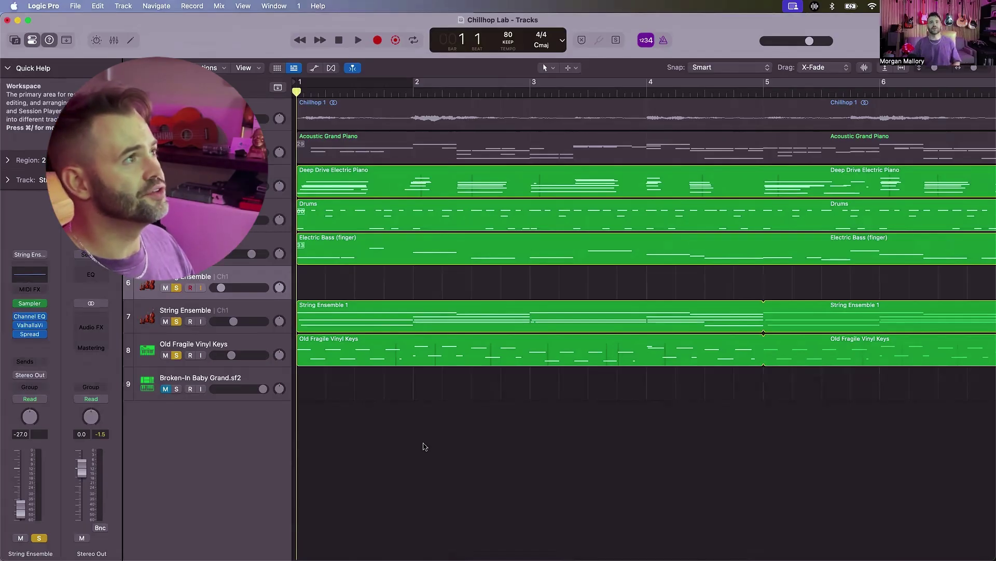
pyautogui.press('super+Left')
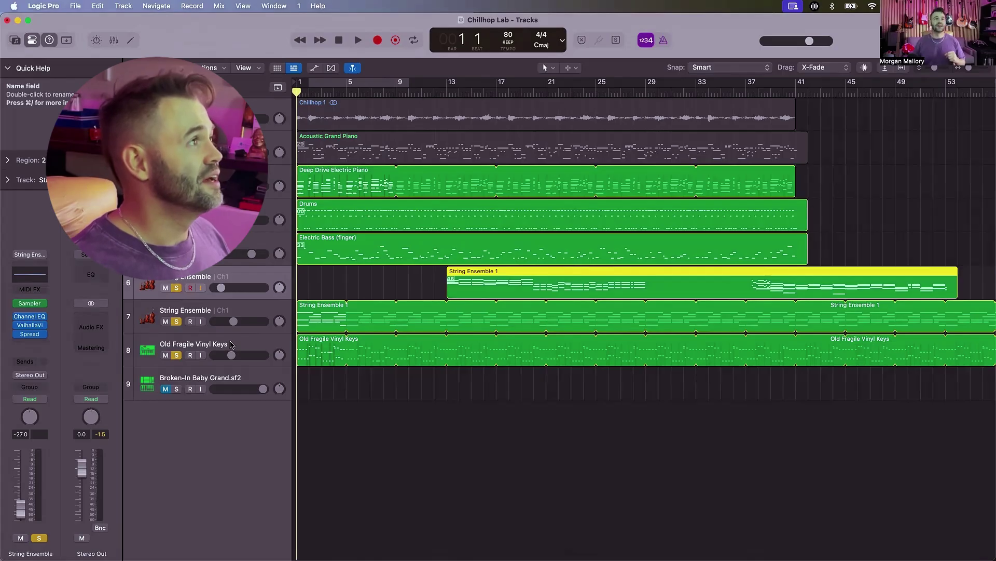
pyautogui.click(237, 250)
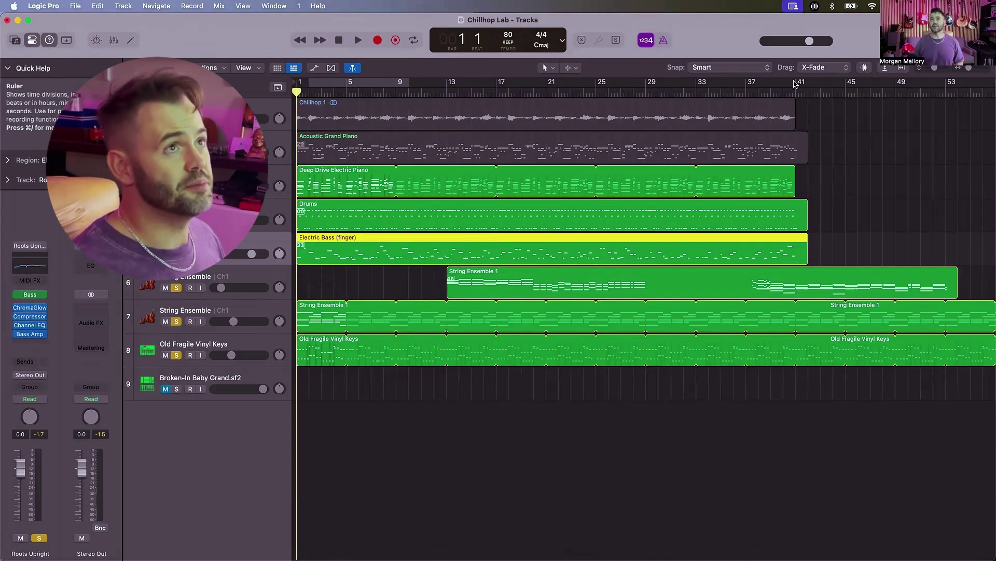
pyautogui.moveTo(796, 83); pyautogui.dragTo(299, 83)
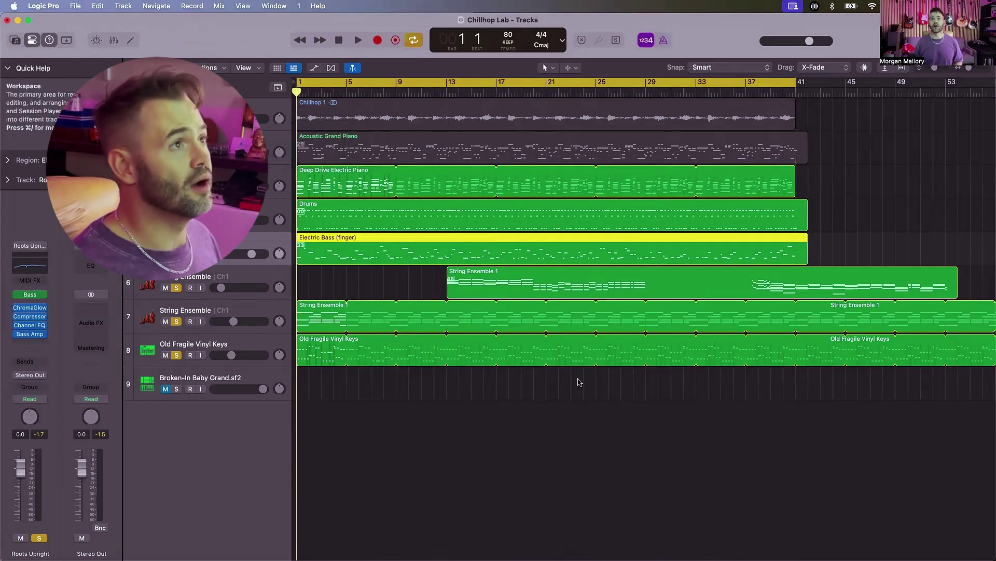
# - Play the cycle from bar 1 and open the Electric Bass (finger) region in the Piano Roll
pyautogui.press('space')
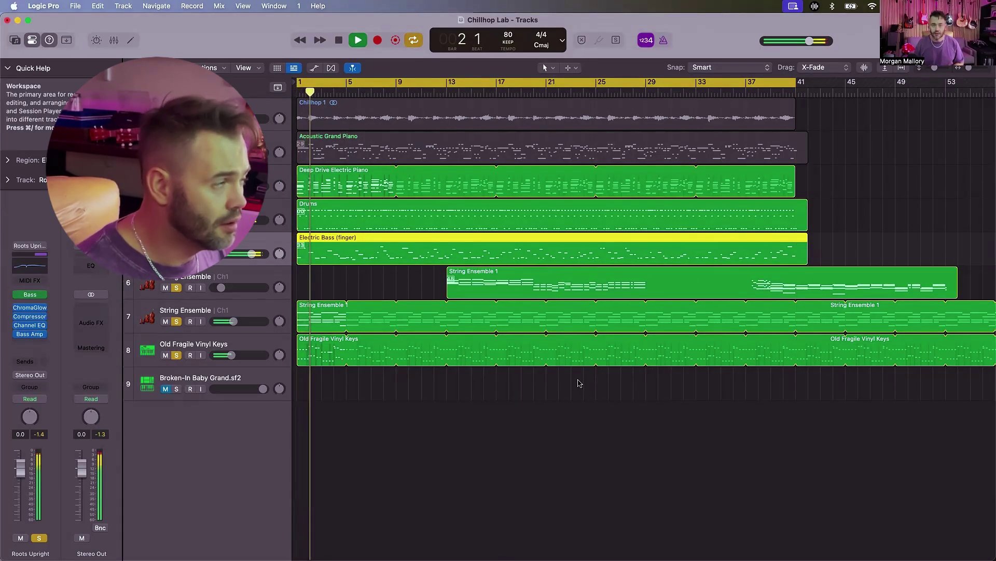
pyautogui.doubleClick(340, 250)
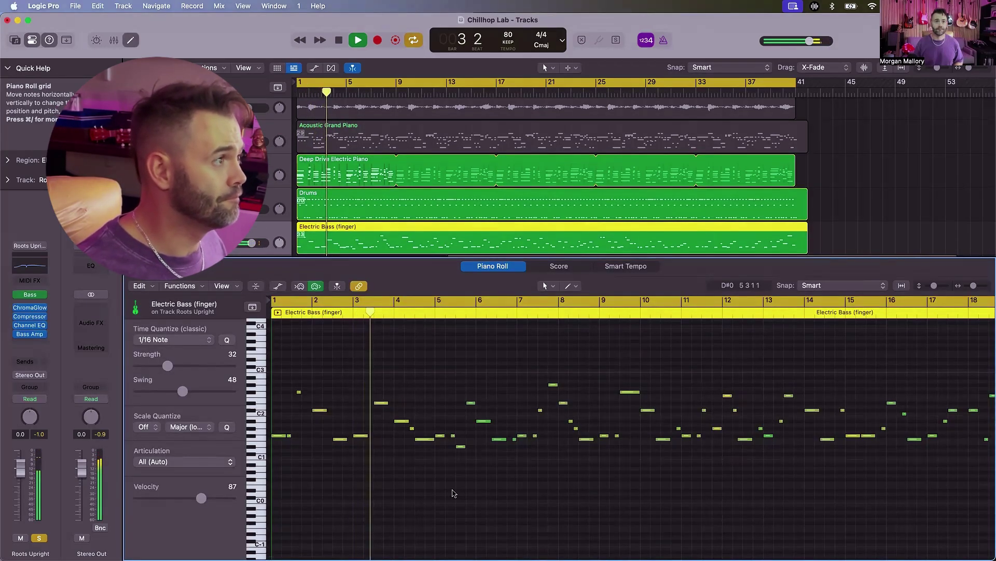